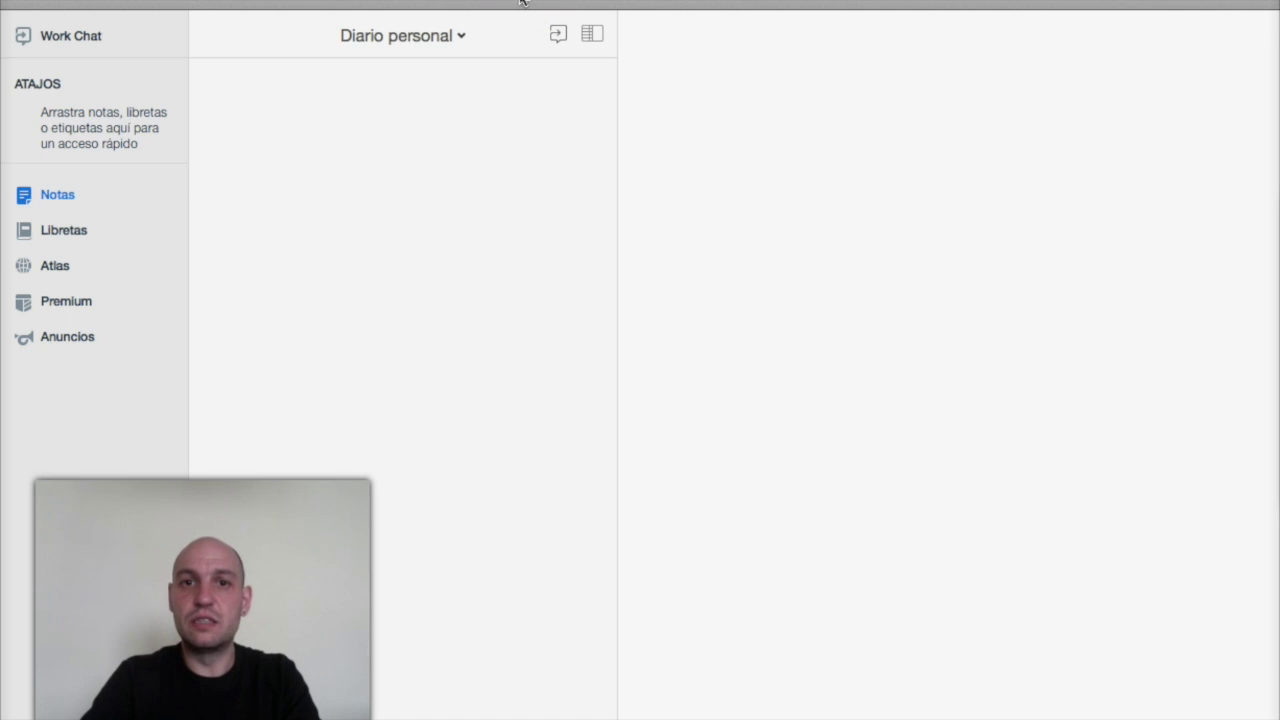
Create a new note in the Diario personal notebook titled "2015.01 - Enero"
key("super+n")
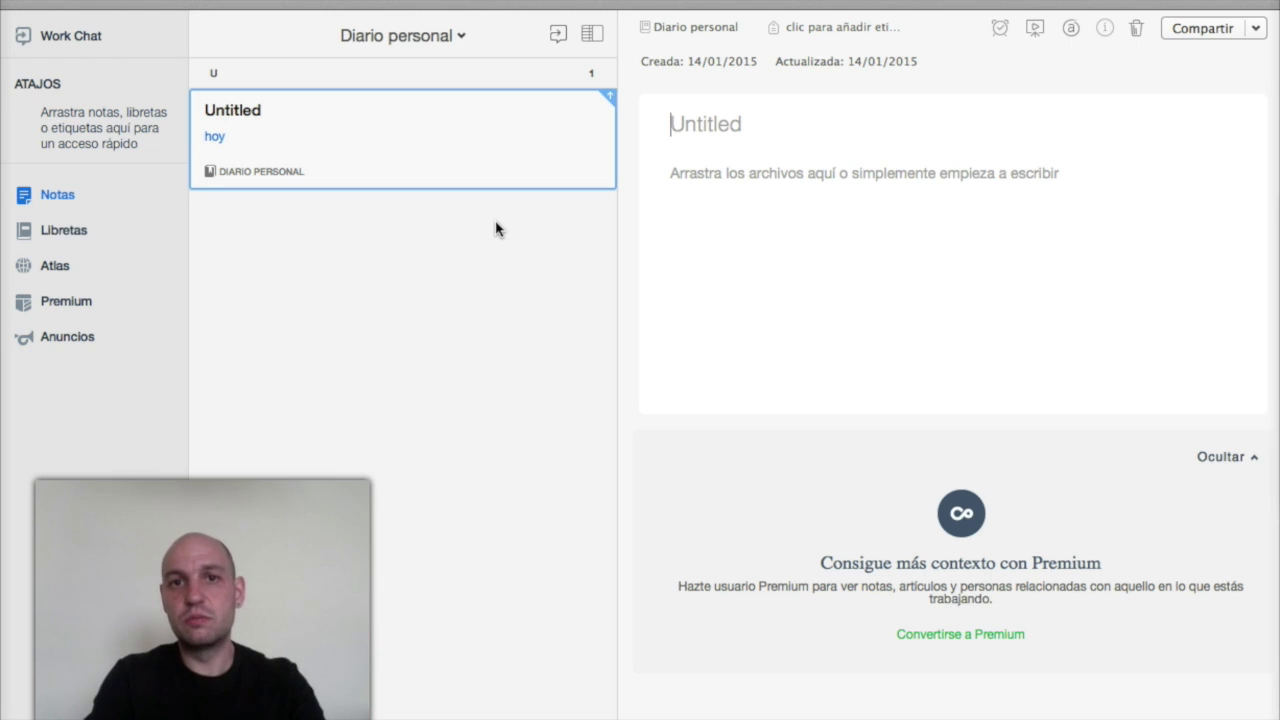
type("2015")
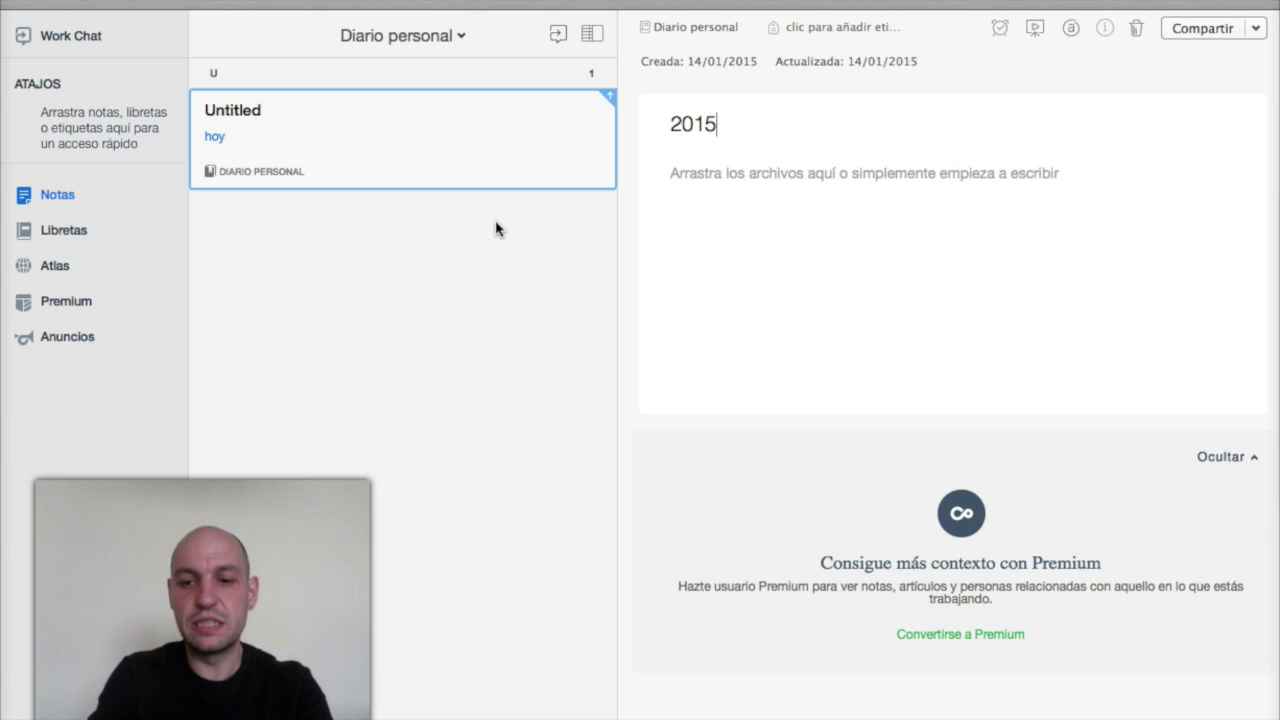
type(".01")
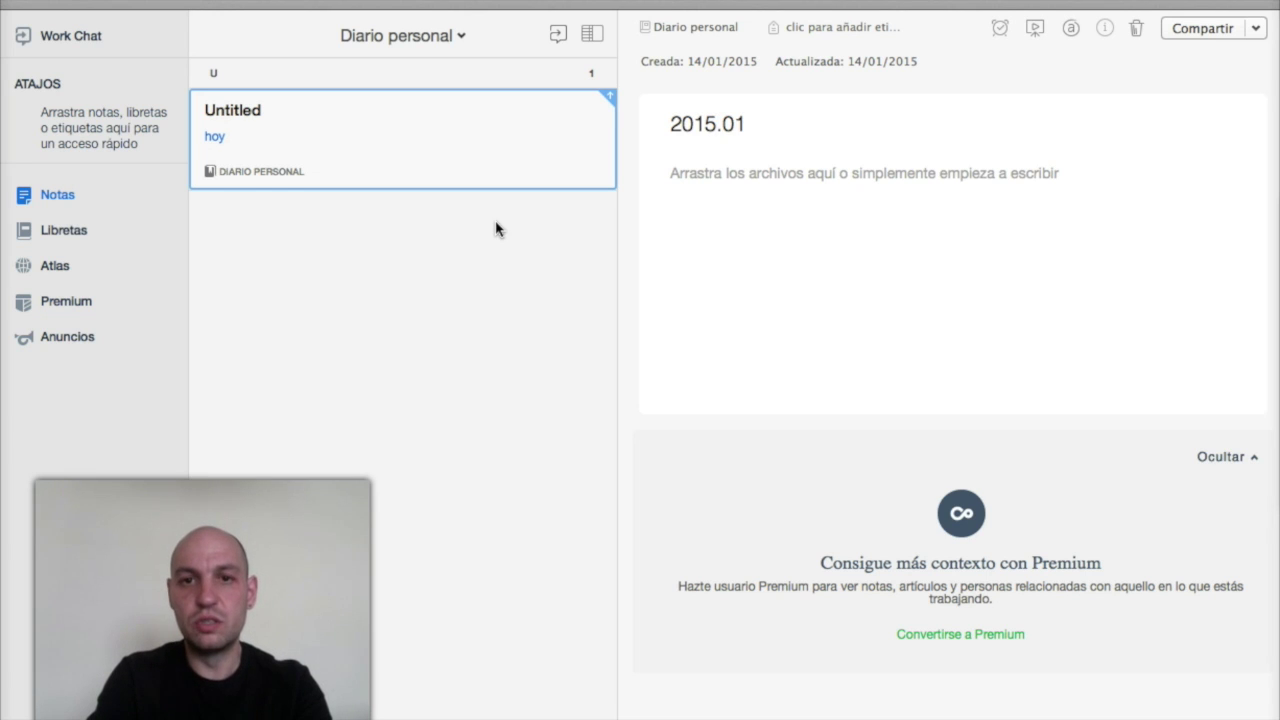
type(" - E")
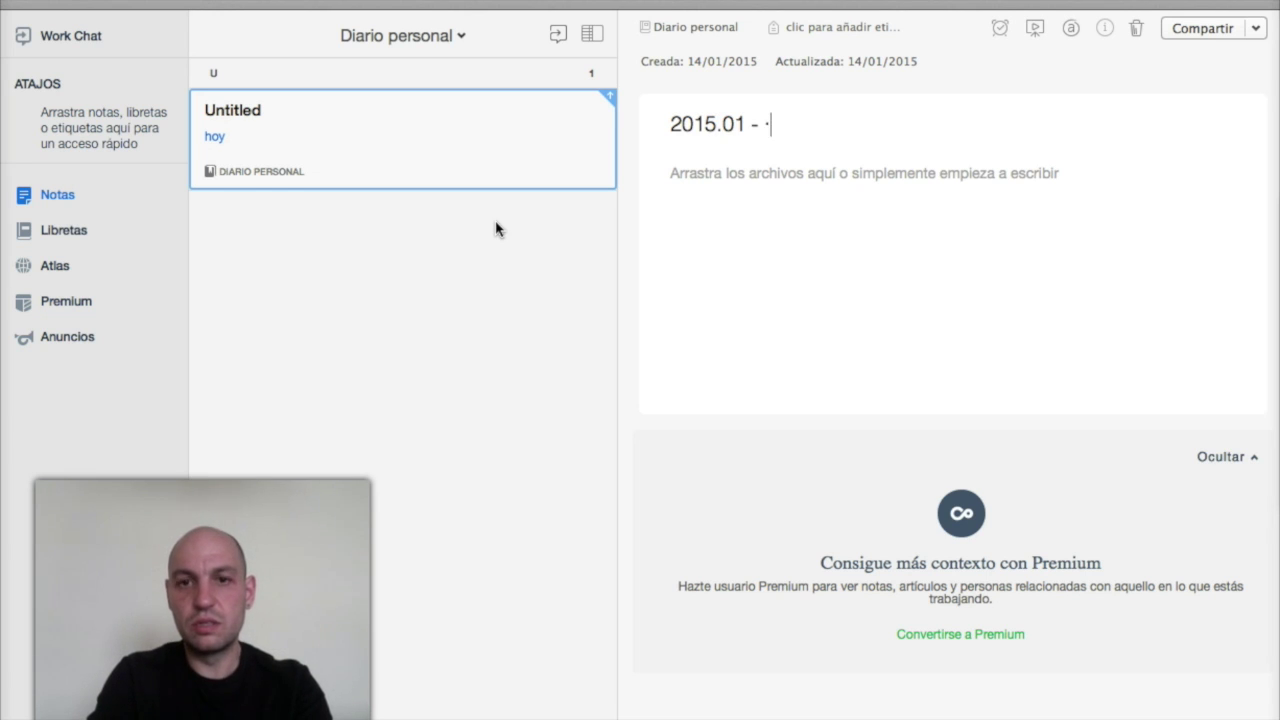
type("nero")
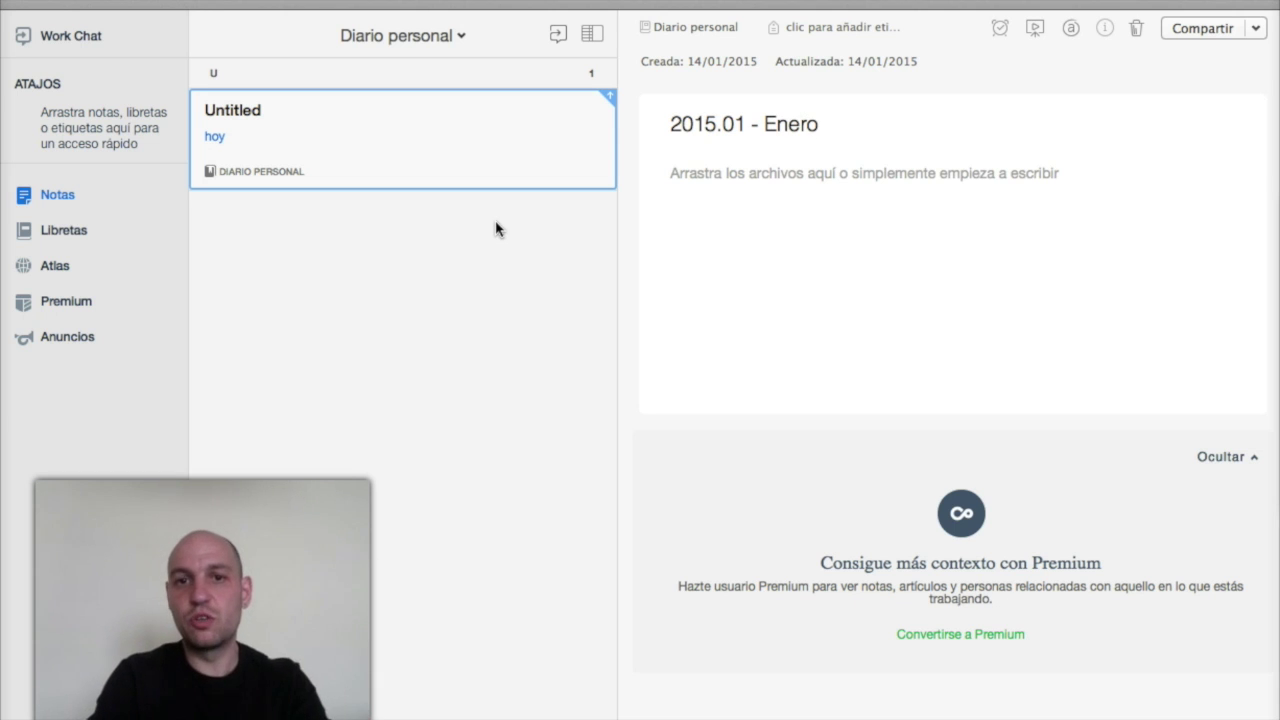
left_click(277, 297)
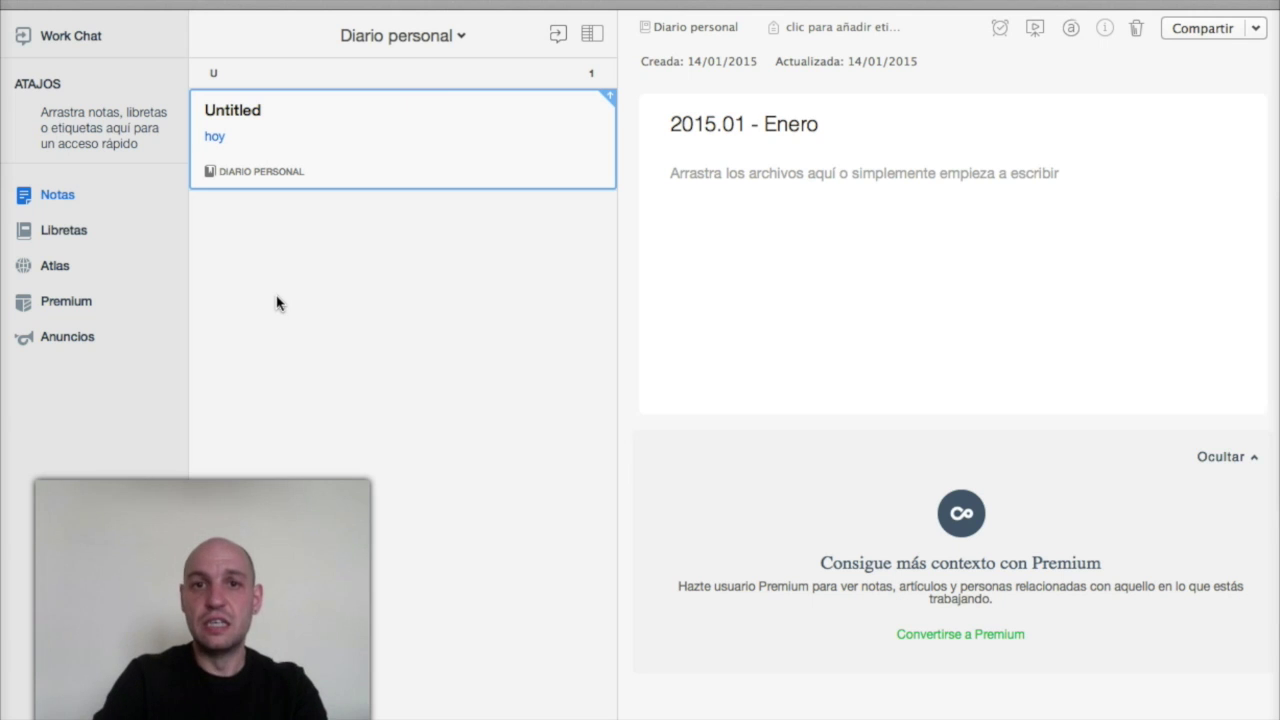
Enter the day headings 31 and 30 in the January note with blank lines below each and a horizontal rule between them
left_click(711, 174)
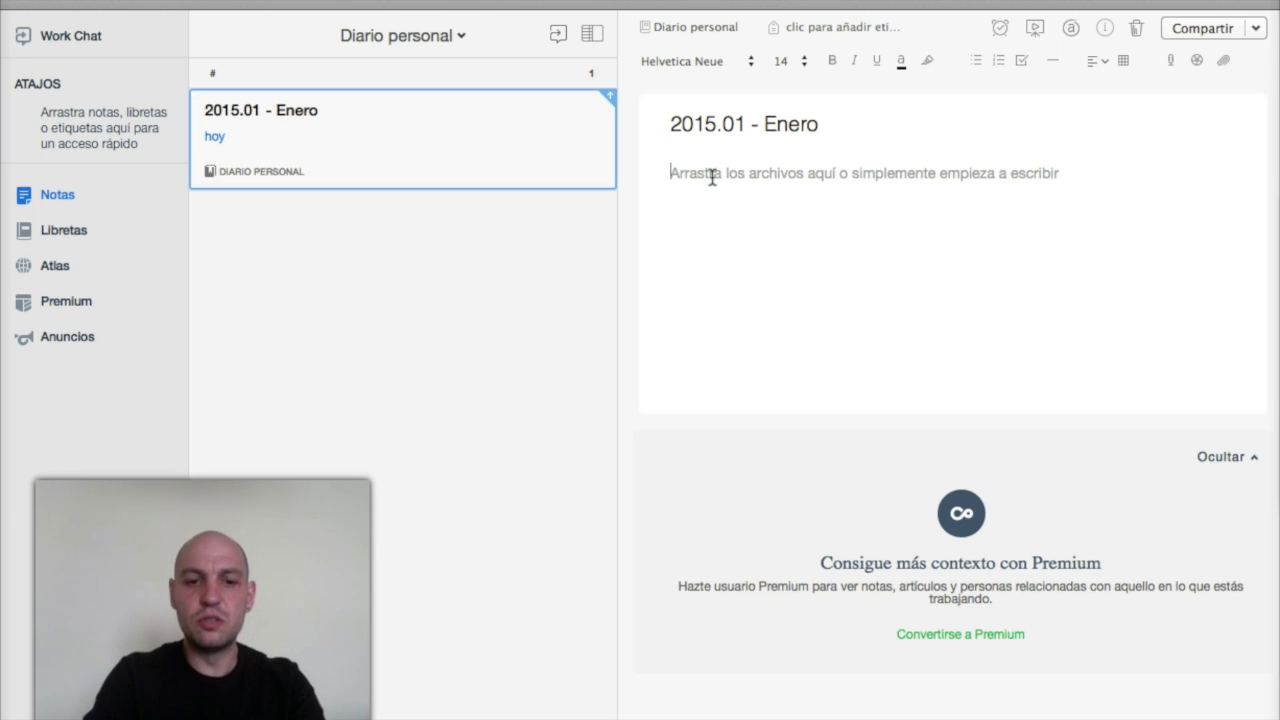
type("31")
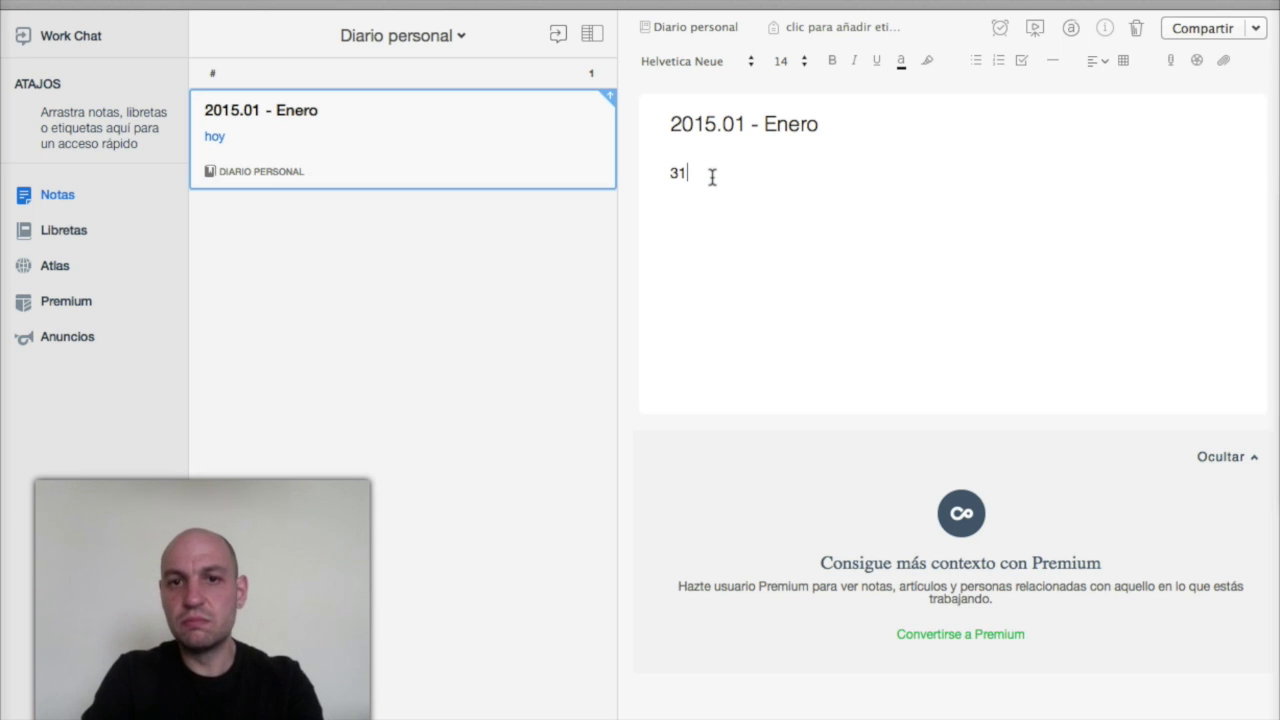
key("Return")
key("Return")
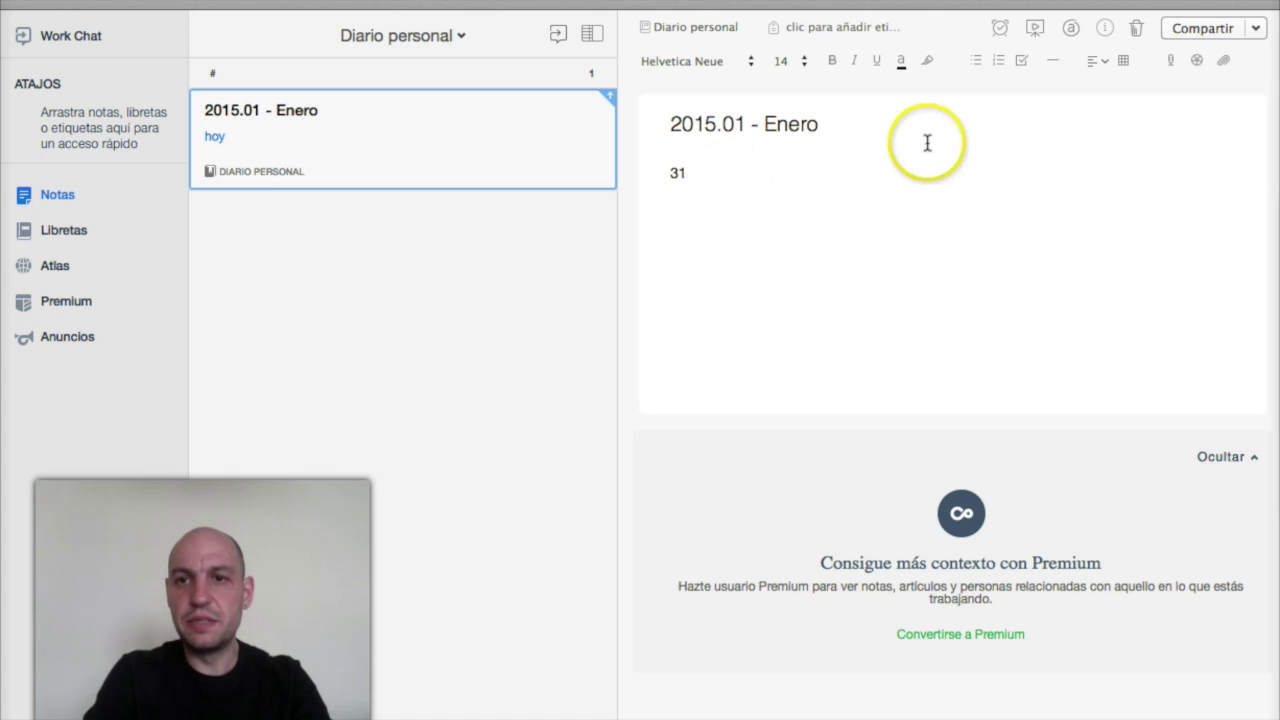
left_click(1052, 60)
type("30")
key("Return")
key("Return")
key("Return")
key("Return")
key("Return")
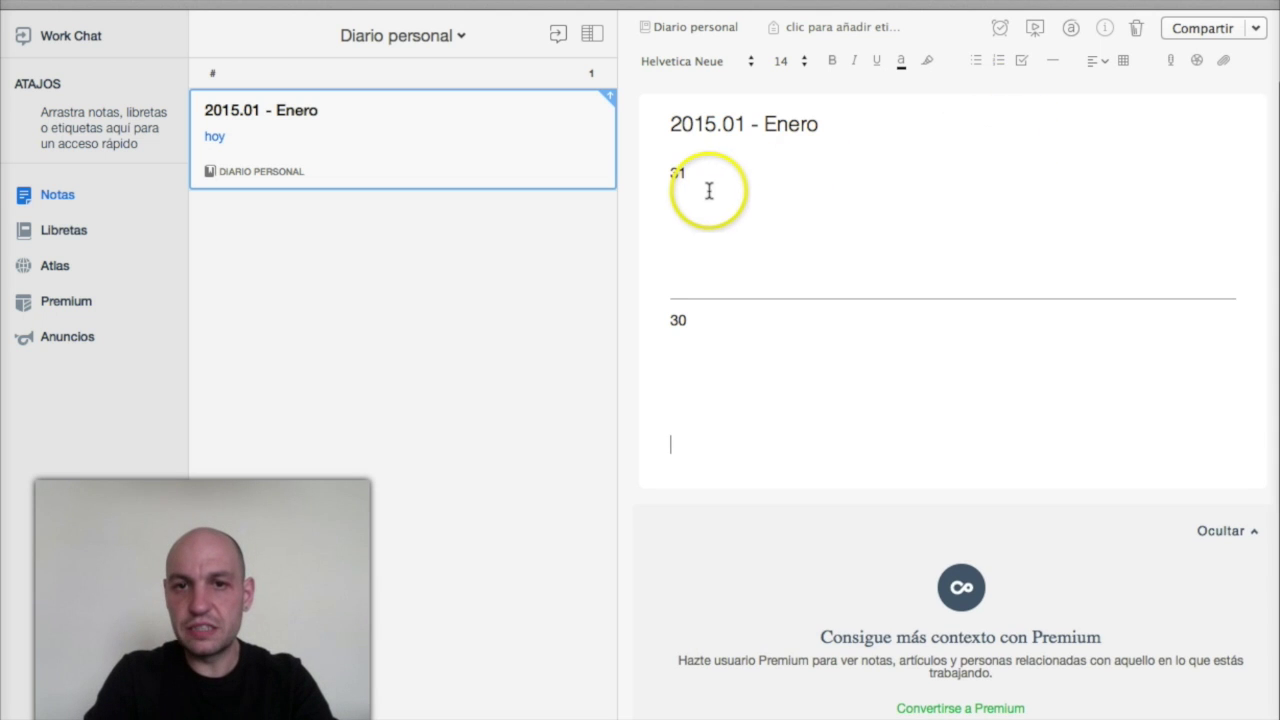
Set the font size of the day headings 31 and 30 to 36
double_click(703, 177)
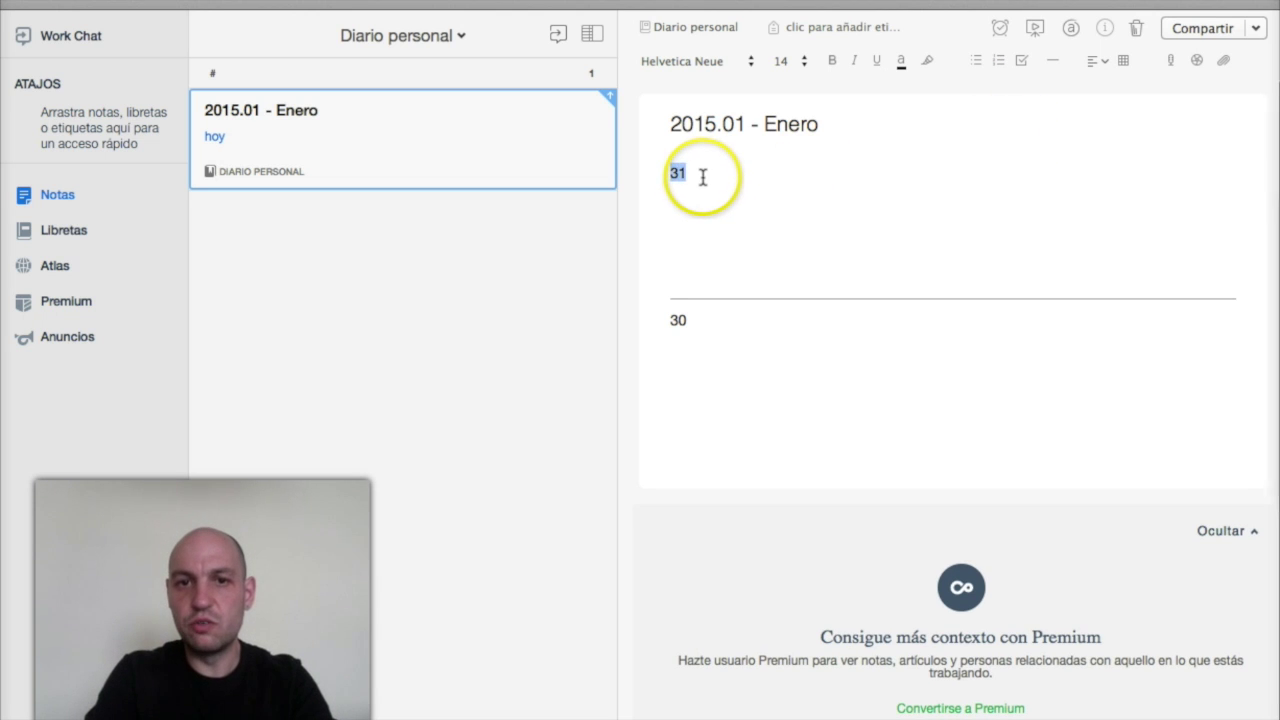
left_click(795, 61)
left_click(790, 110)
left_click(688, 353)
double_click(688, 353)
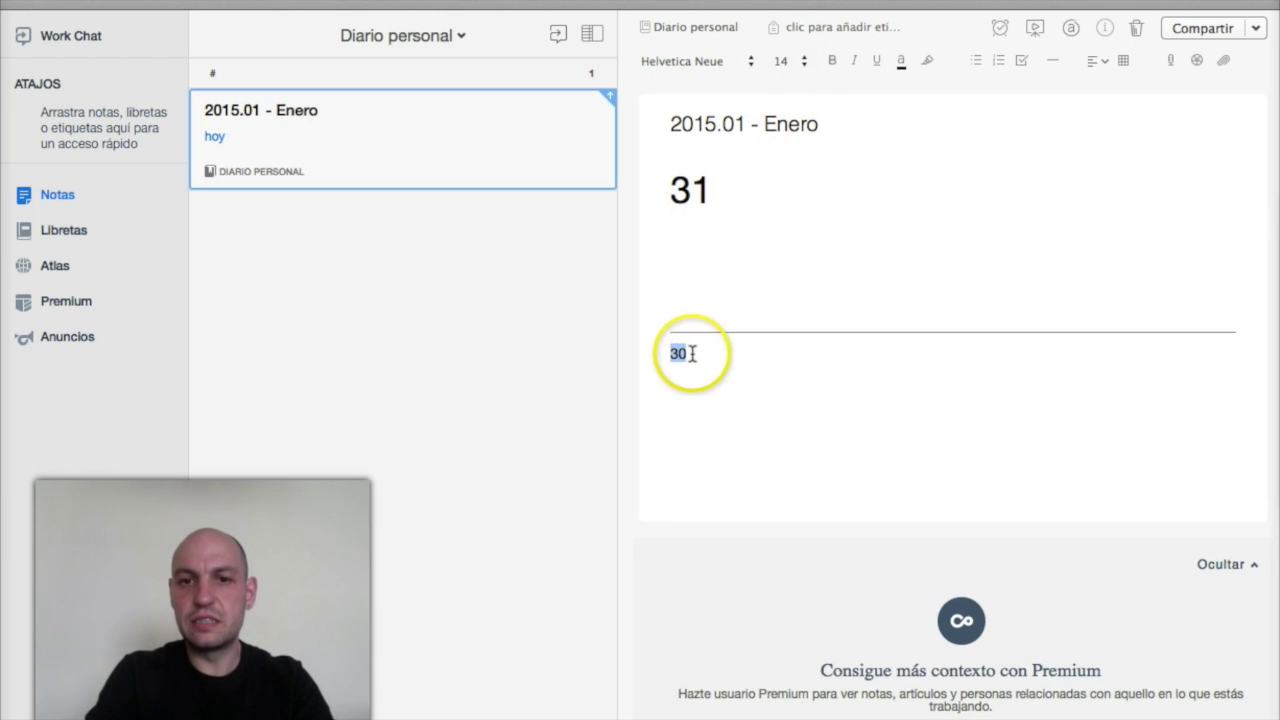
left_click(797, 60)
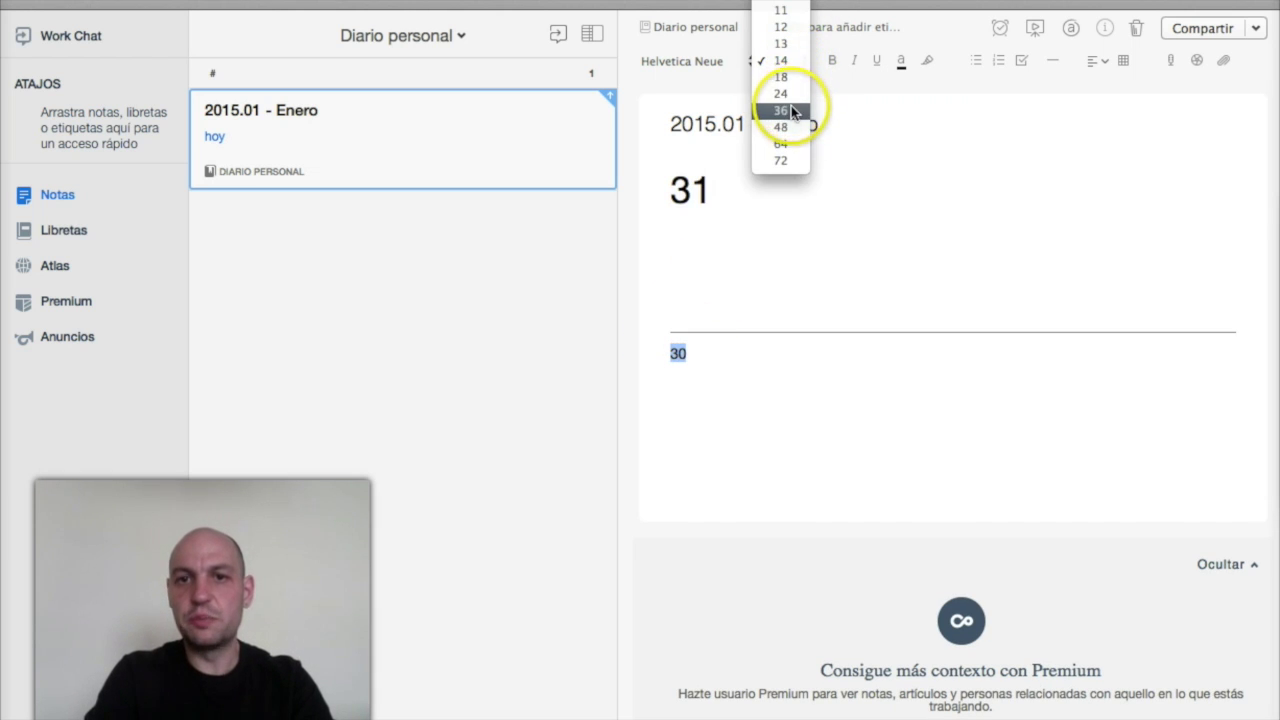
left_click(790, 110)
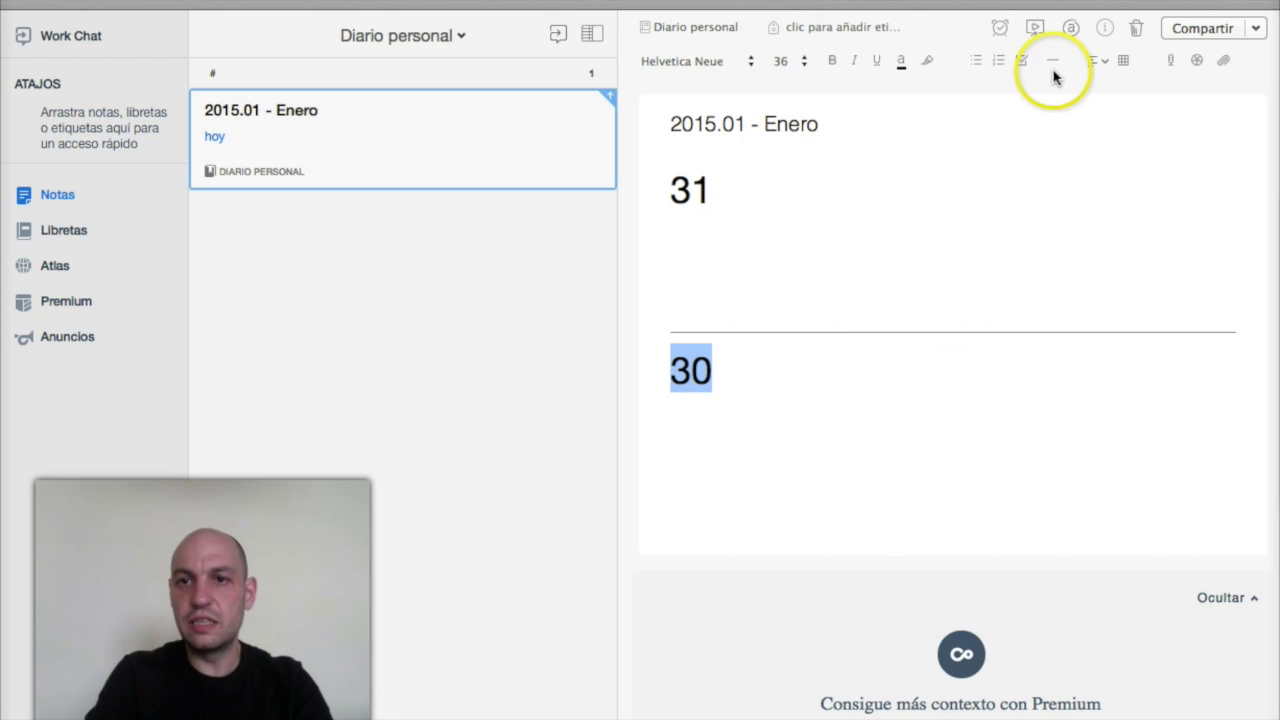
Add blank space below the 30 heading and insert a horizontal rule to close that day's section
left_click(914, 370)
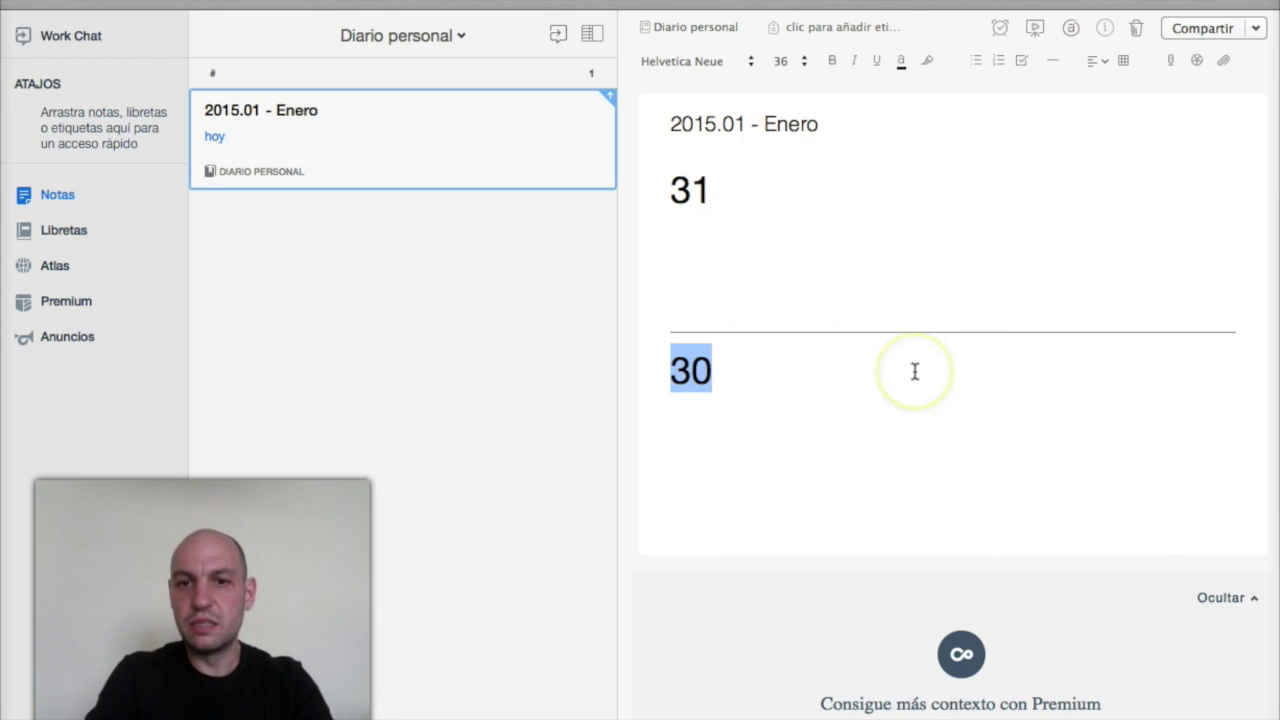
key("Return")
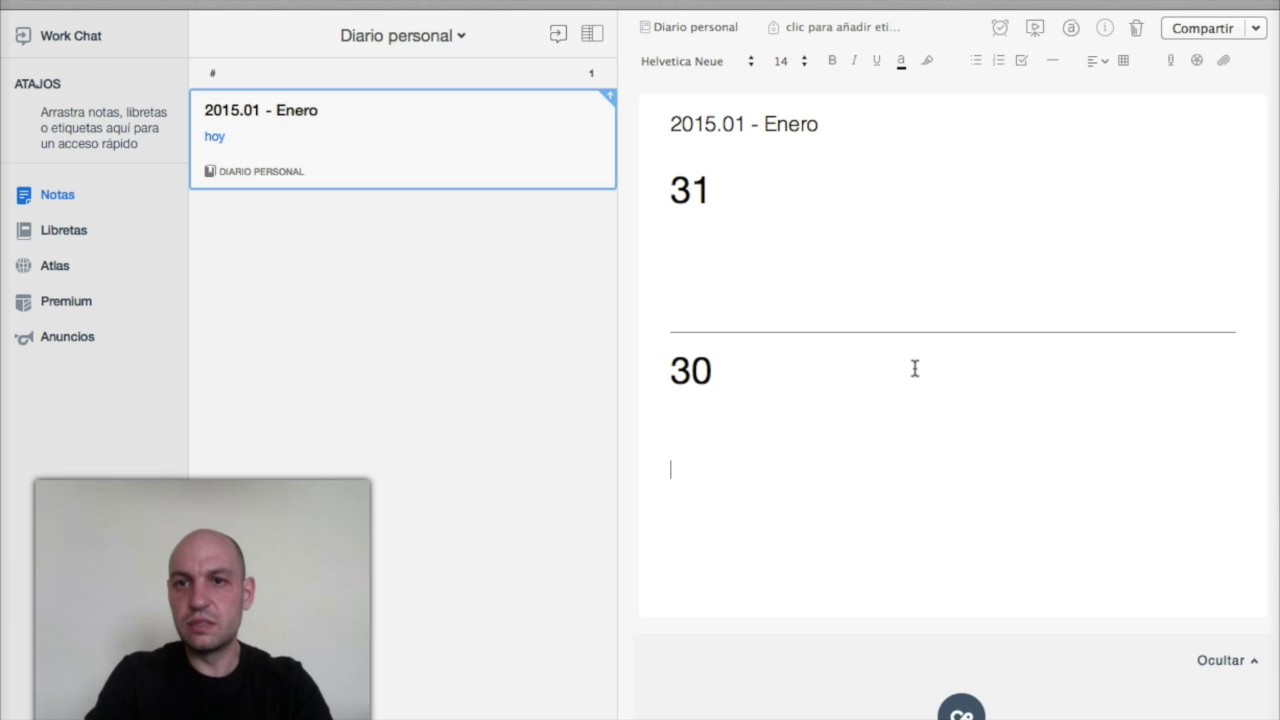
left_click(1052, 60)
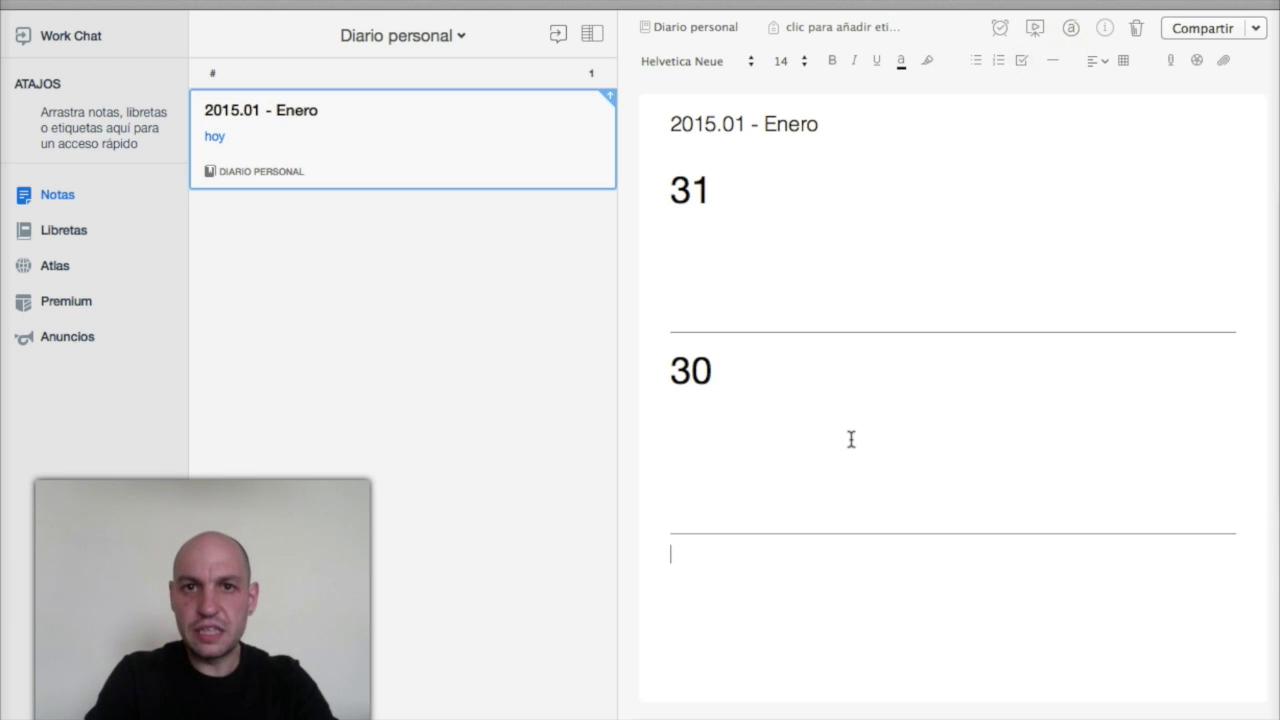
left_click(737, 448)
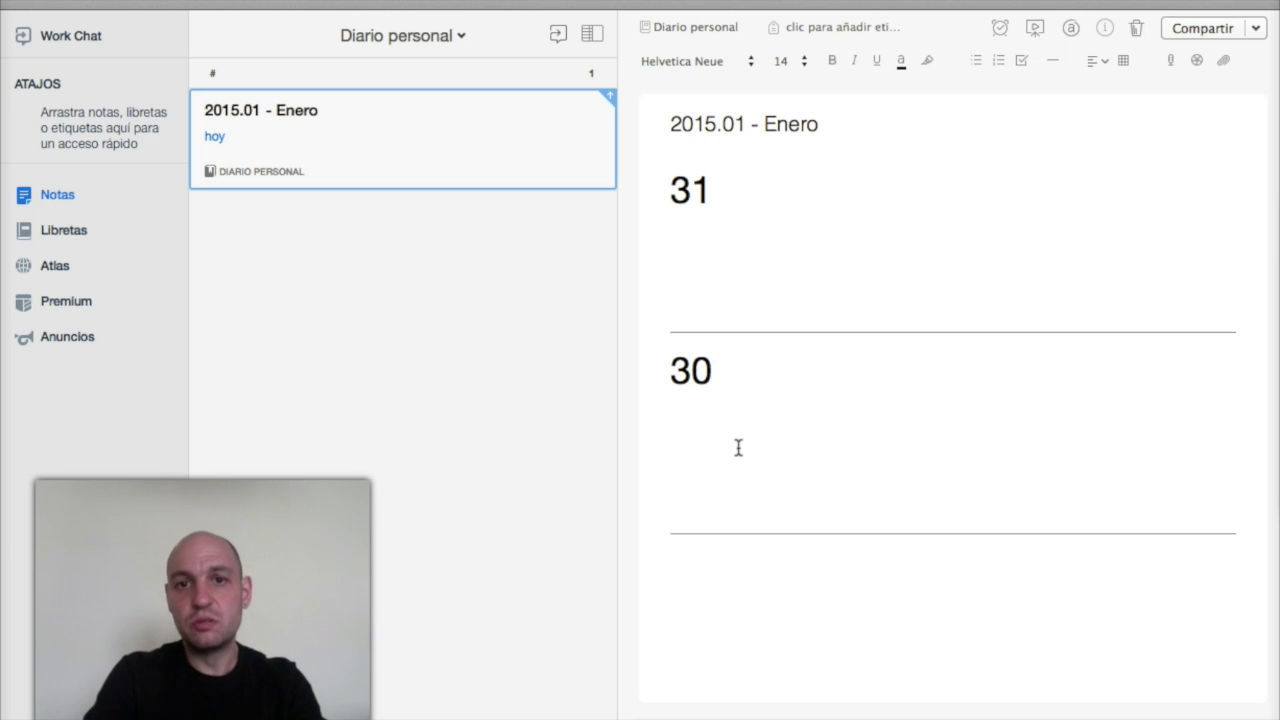
left_click(703, 369)
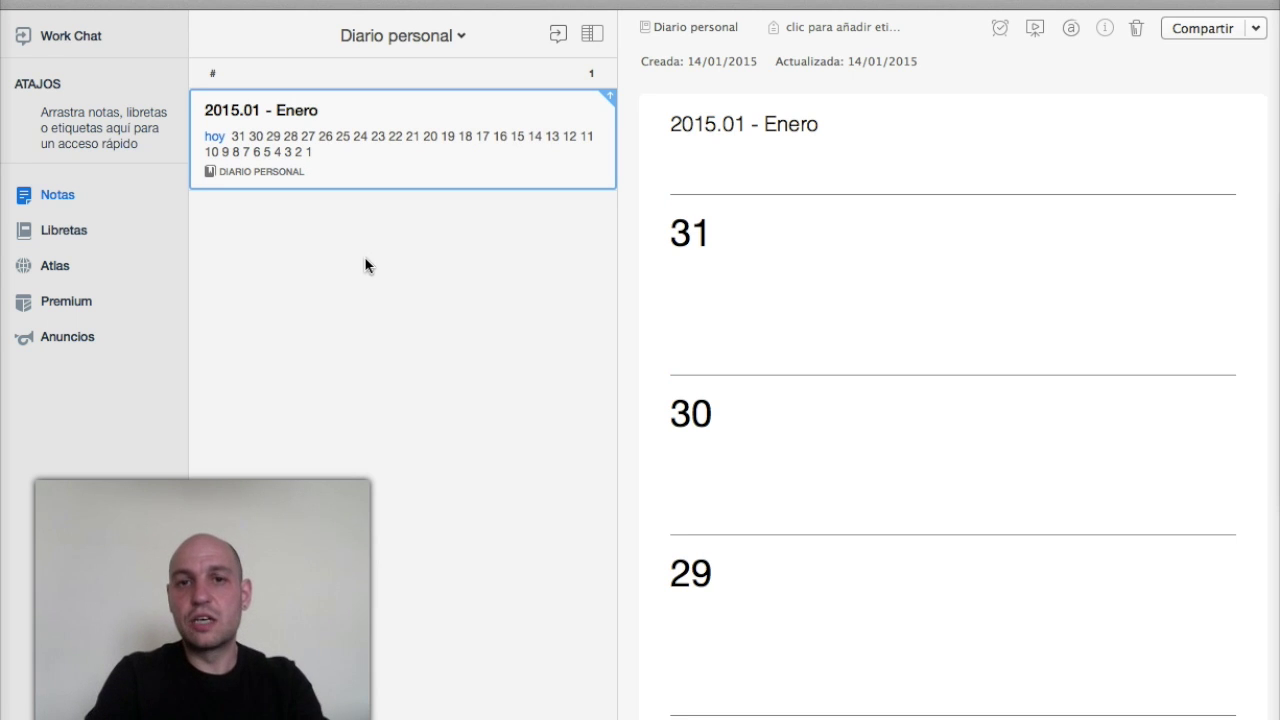
Review the January note's day sections from 31 down to 1 and return to its title
left_click(774, 212)
scroll(774, 212, "down", 8)
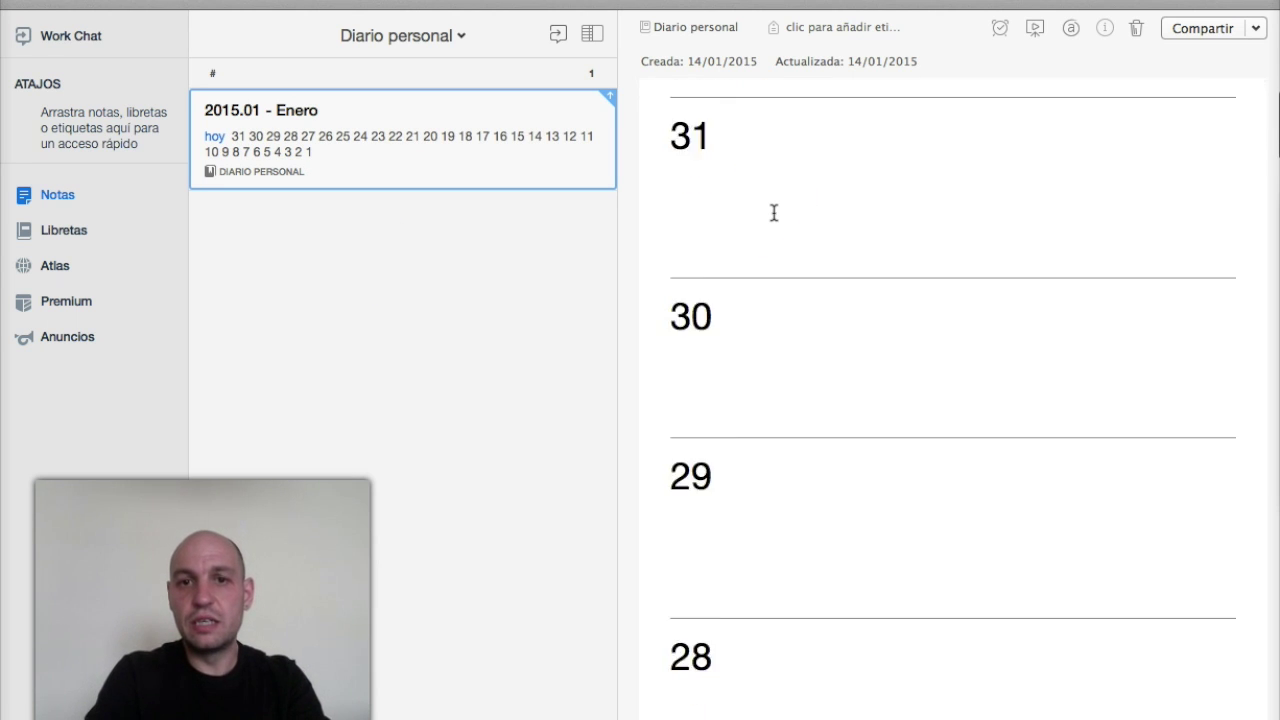
scroll(774, 212, "down", 20)
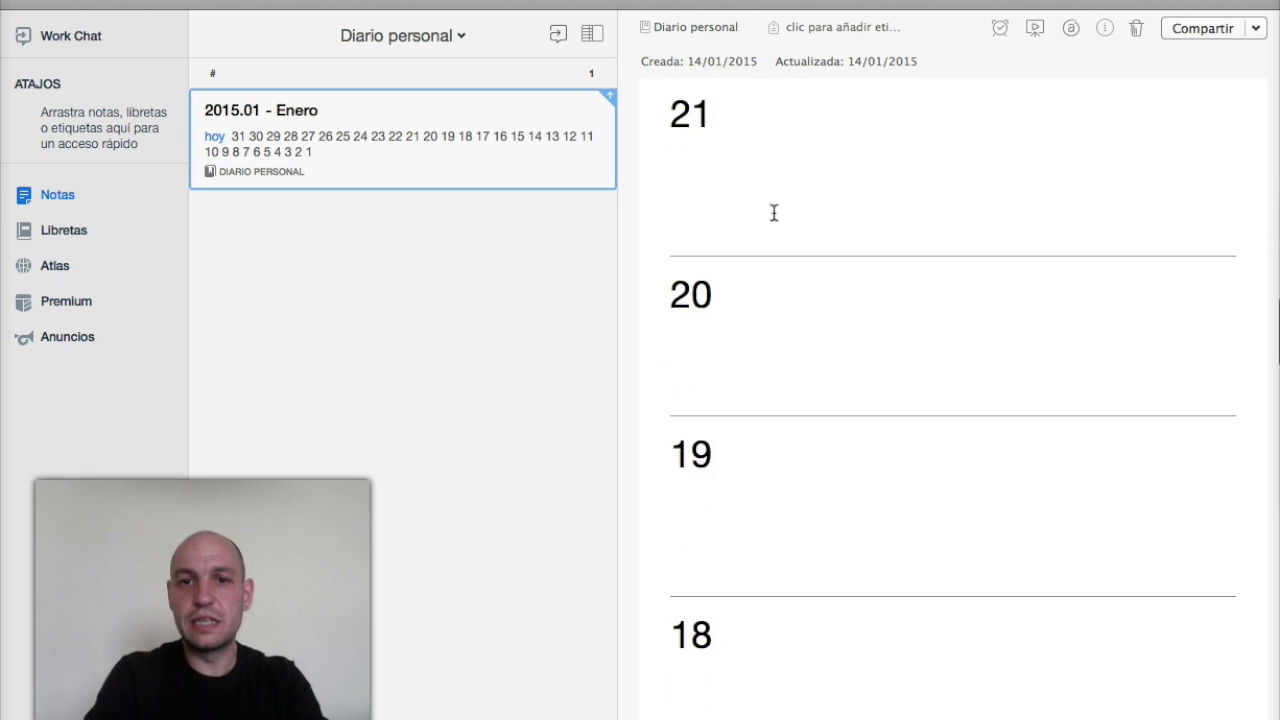
scroll(774, 212, "up", 5)
left_click(771, 237)
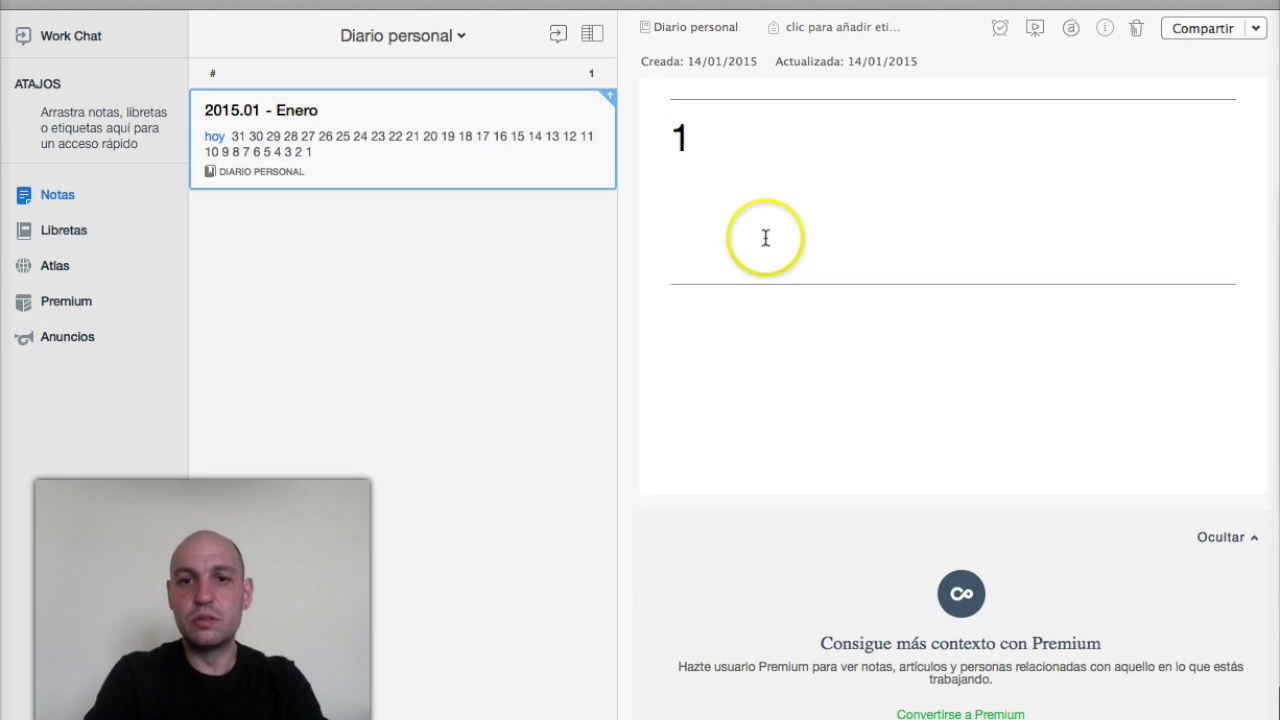
left_click(740, 351)
scroll(741, 352, "up", 20)
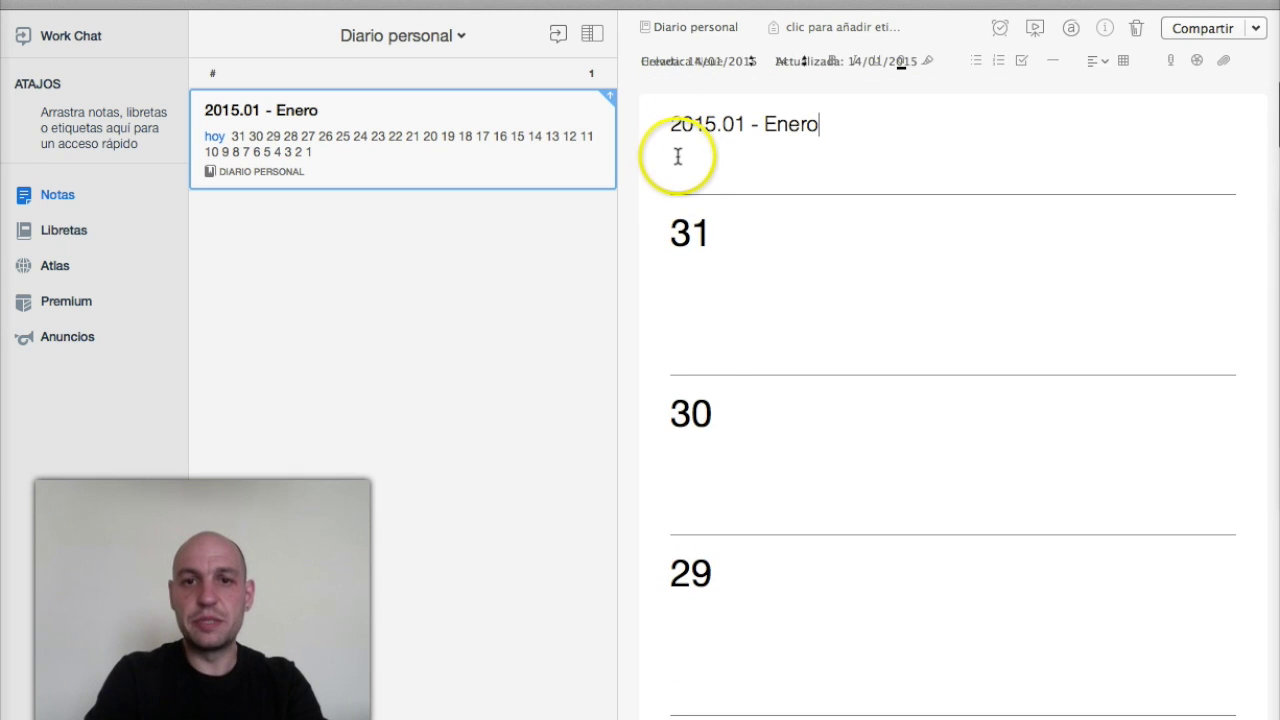
Copy the January note's whole body, from the blank line above day 31 through the rule below day 1
left_click(678, 170)
key("shift+Down")
key("shift+Down")
key("shift+Down")
key("shift+Down")
key("shift+Down")
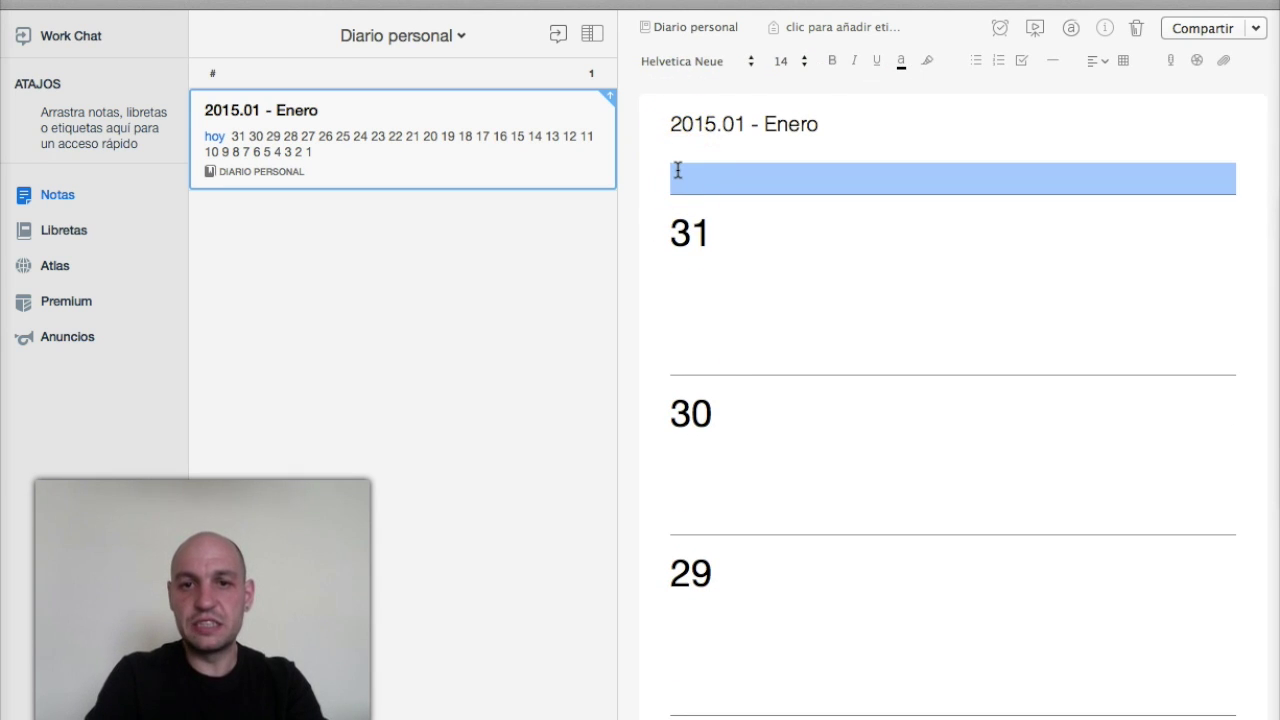
left_click(769, 297)
scroll(769, 297, "down", 20)
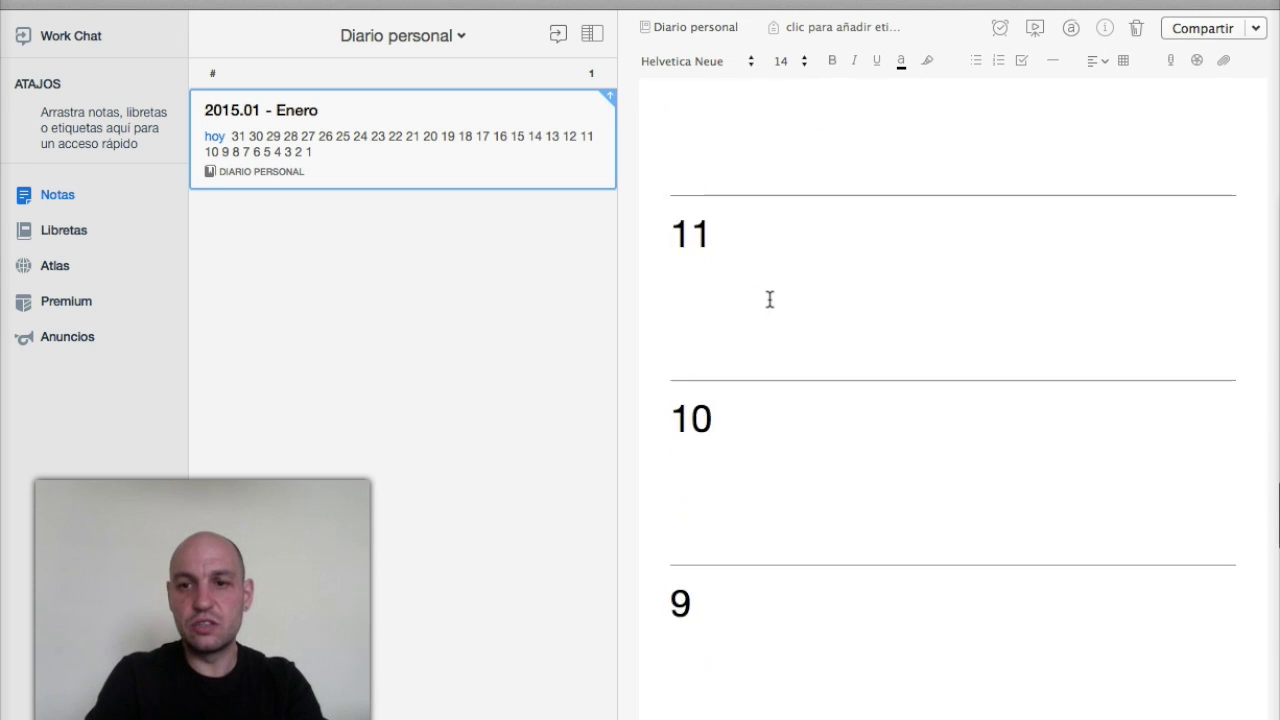
left_click(777, 321)
key("shift+Up")
key("shift+Up")
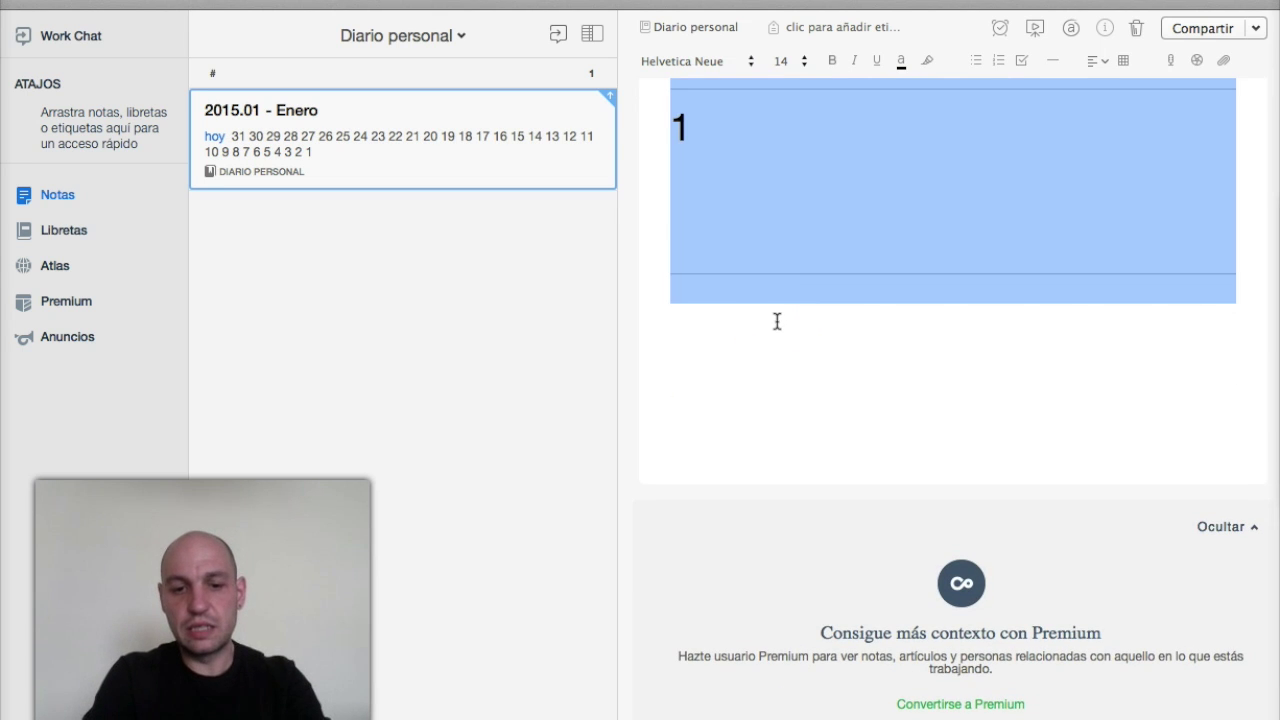
Create a new note in the same notebook titled "2015.02 - Febrero"
mouse_move(775, 305)
left_mouse_down()
mouse_move(481, 323)
mouse_move(560, 266)
mouse_move(526, 160)
mouse_move(523, 20)
mouse_move(503, 2)
mouse_move(457, 277)
left_mouse_up()
left_click(694, 120)
type("2015.02")
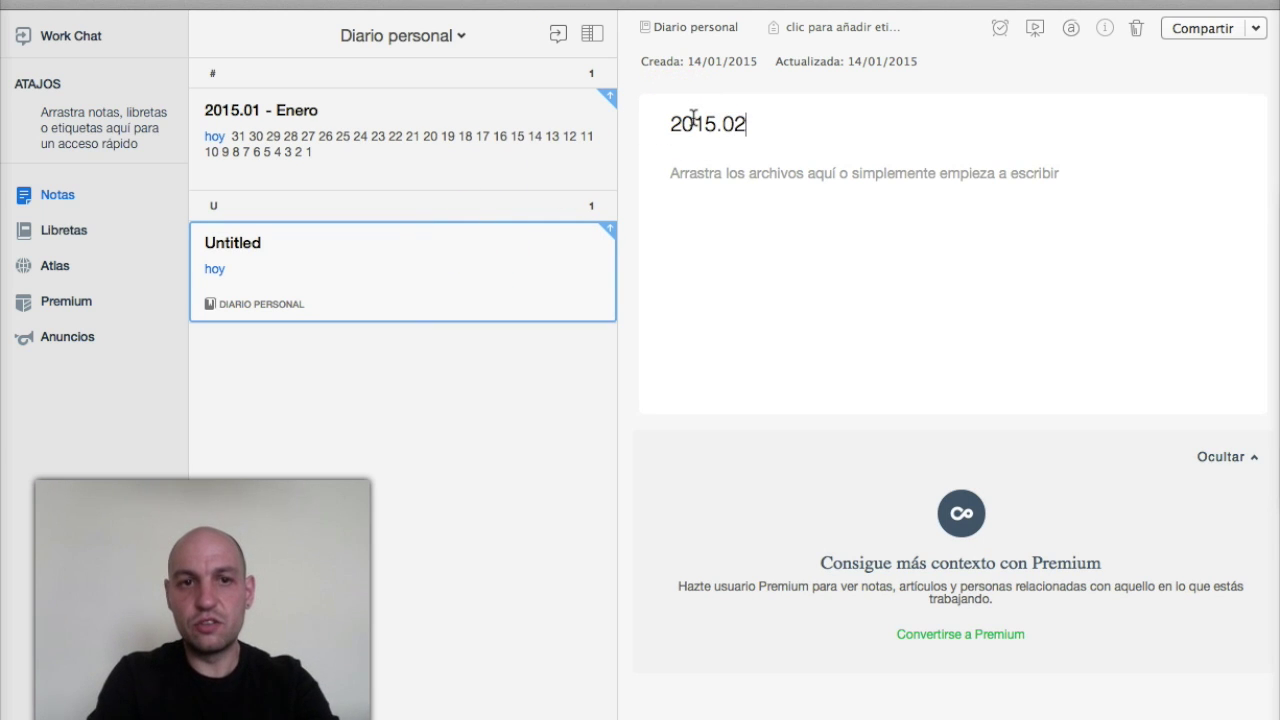
type(" - Feb")
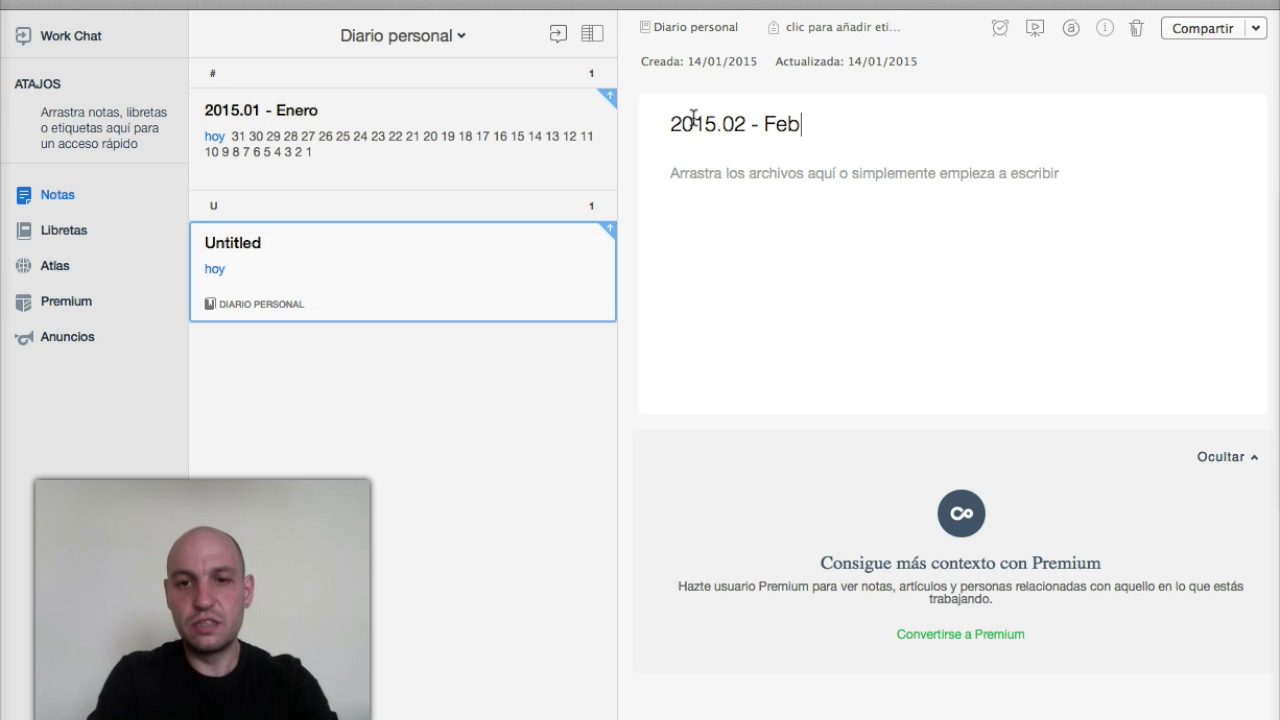
type("rero")
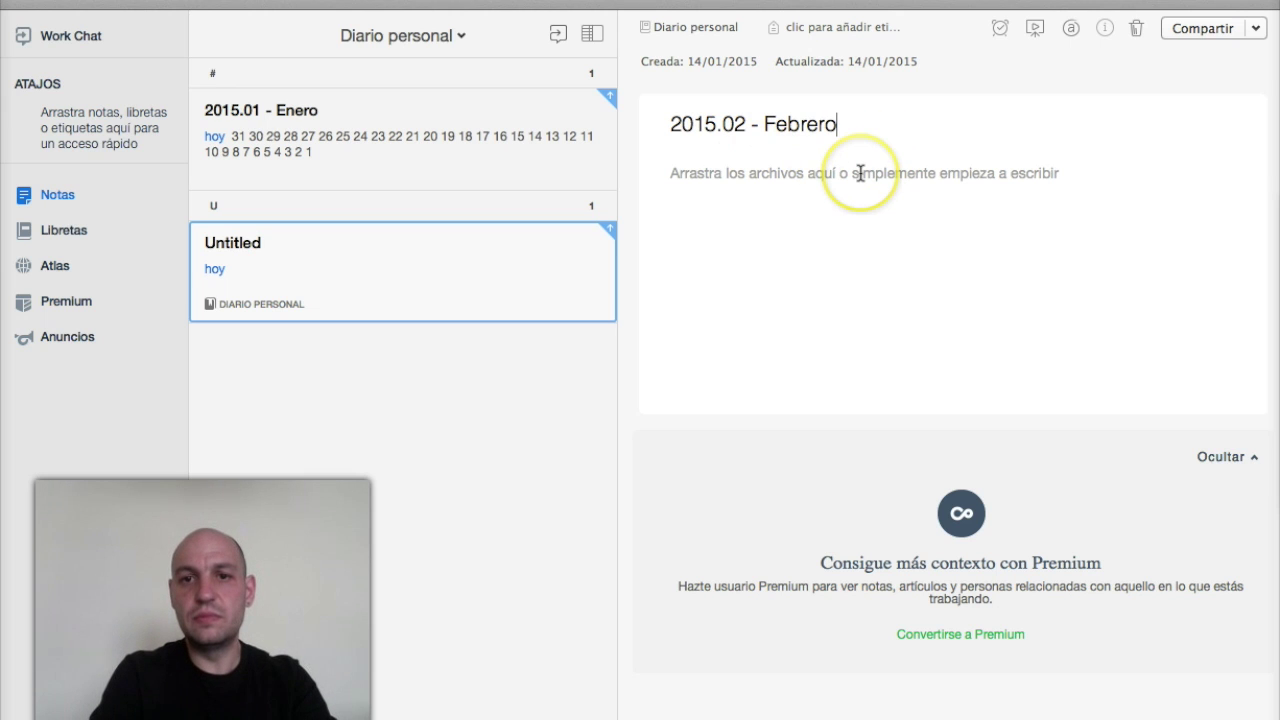
Paste the copied January day sections into the body of the February note
left_click(860, 173)
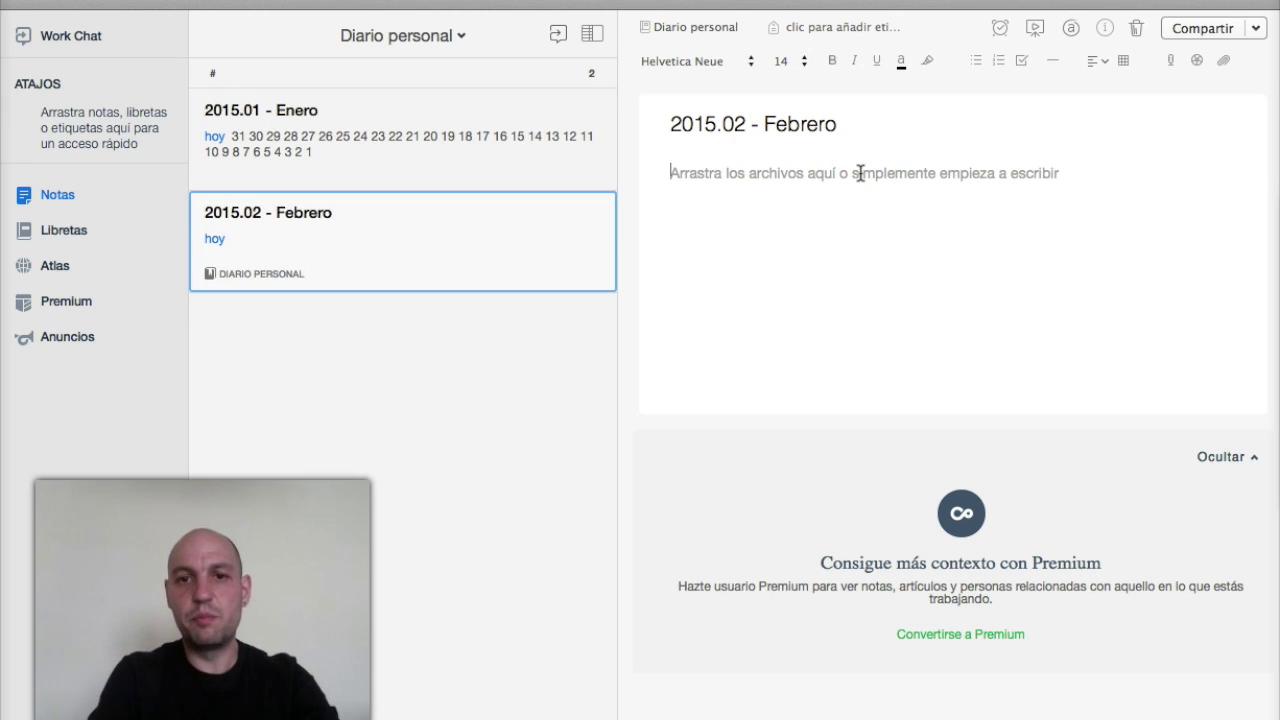
key("super+v")
scroll(774, 425, "up", 10)
scroll(774, 425, "up", 20)
Delete the sections for days 31, 30 and 29 from the February note so it starts at day 28
left_click(700, 321)
left_click(734, 456)
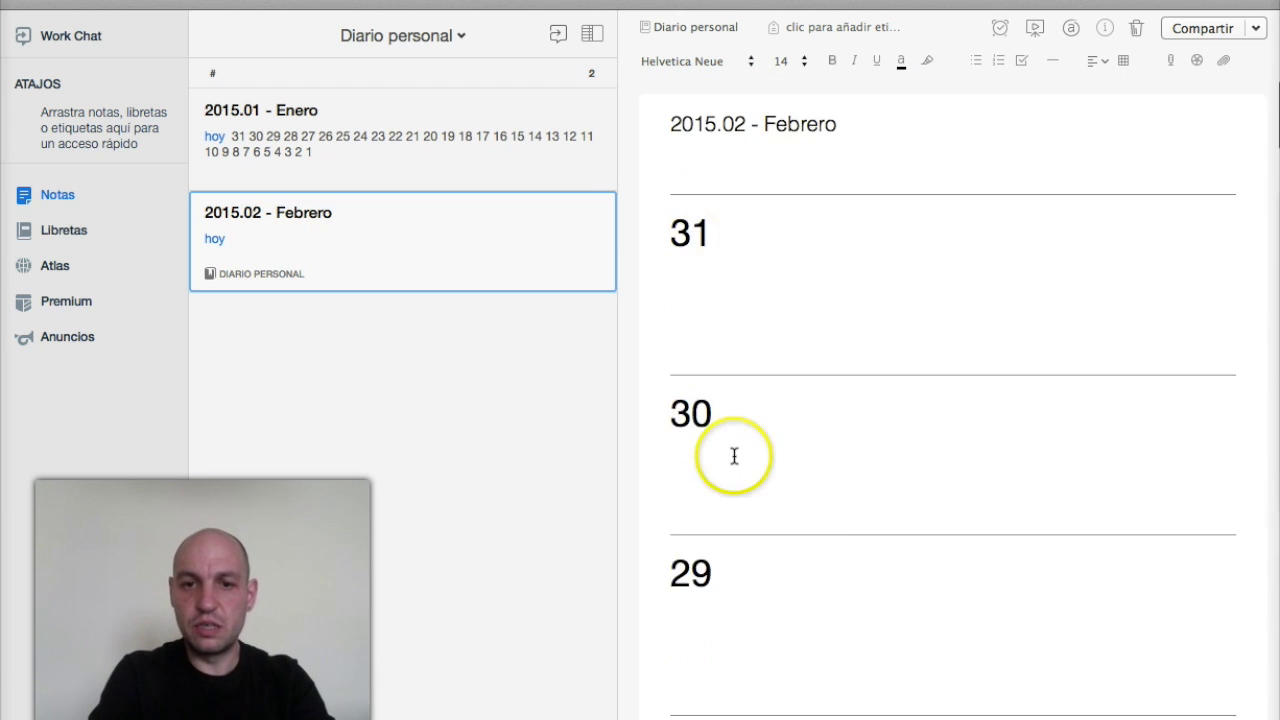
scroll(734, 456, "down", 1)
left_click(734, 526)
key("Down")
key("shift+Up")
key("shift+Up")
key("shift+Up")
key("shift+Up")
key("shift+Up")
key("shift+Up")
key("shift+Up")
key("shift+Up")
key("shift+Up")
key("shift+Up")
key("shift+Up")
key("shift+Up")
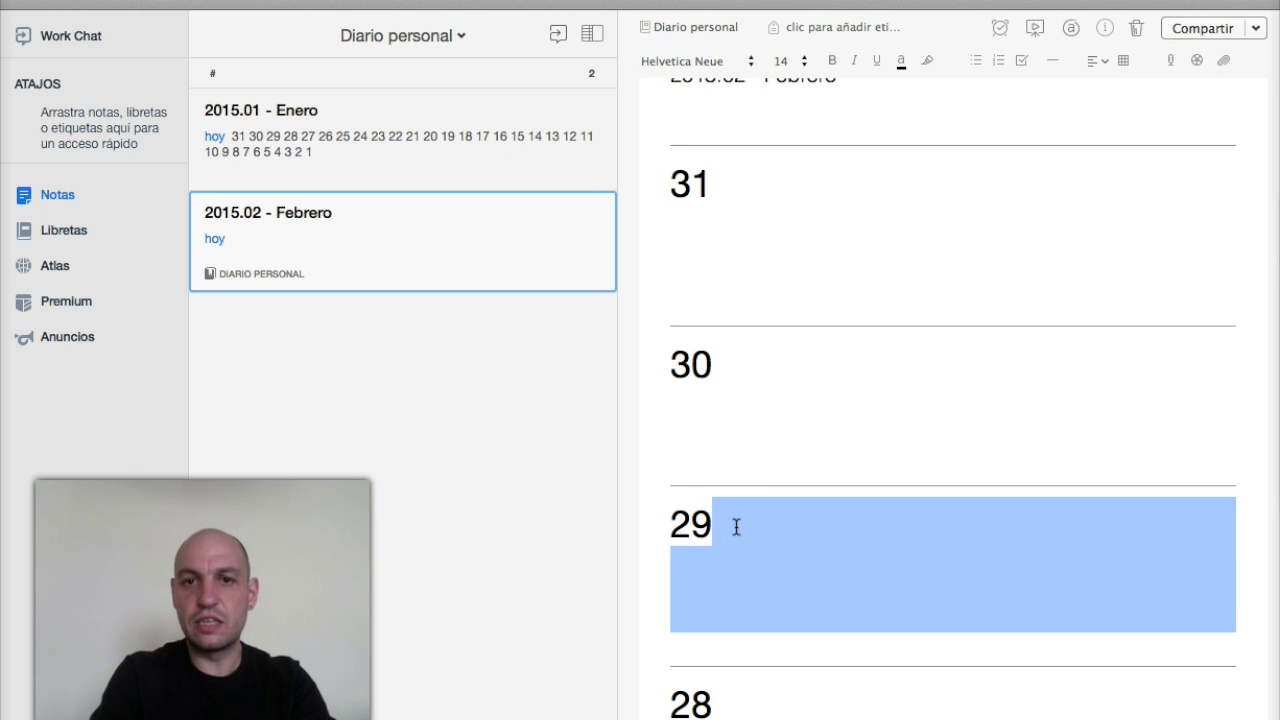
key("shift+Up")
key("shift+Up")
key("BackSpace")
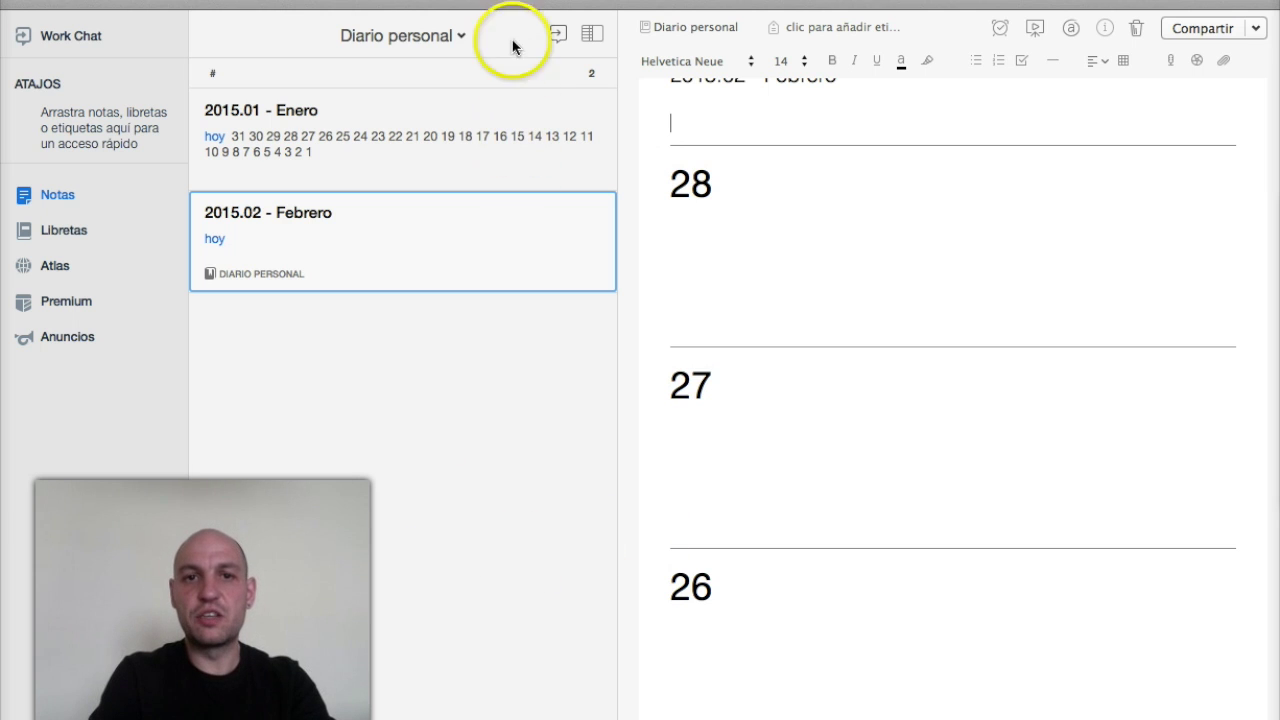
Create another note in the notebook titled "2015.03 - Marzo"
key("super+n")
left_click(680, 134)
type("2015")
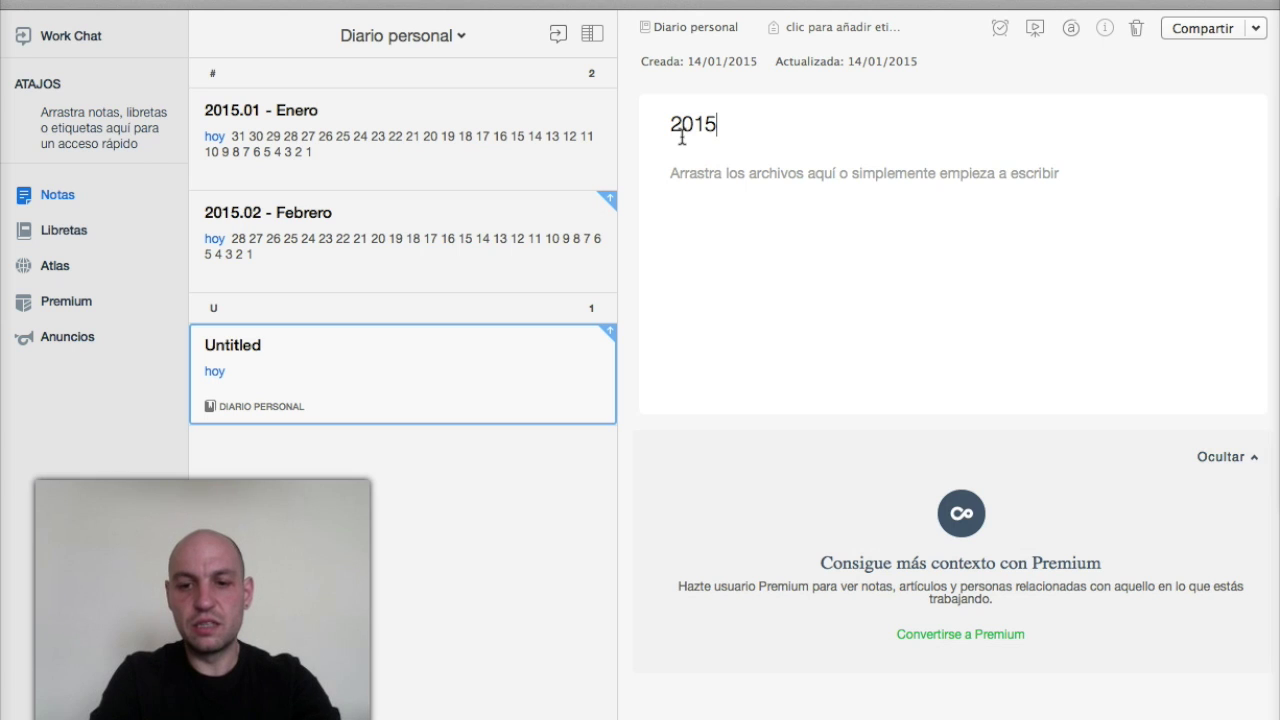
type(".03 - Marzo")
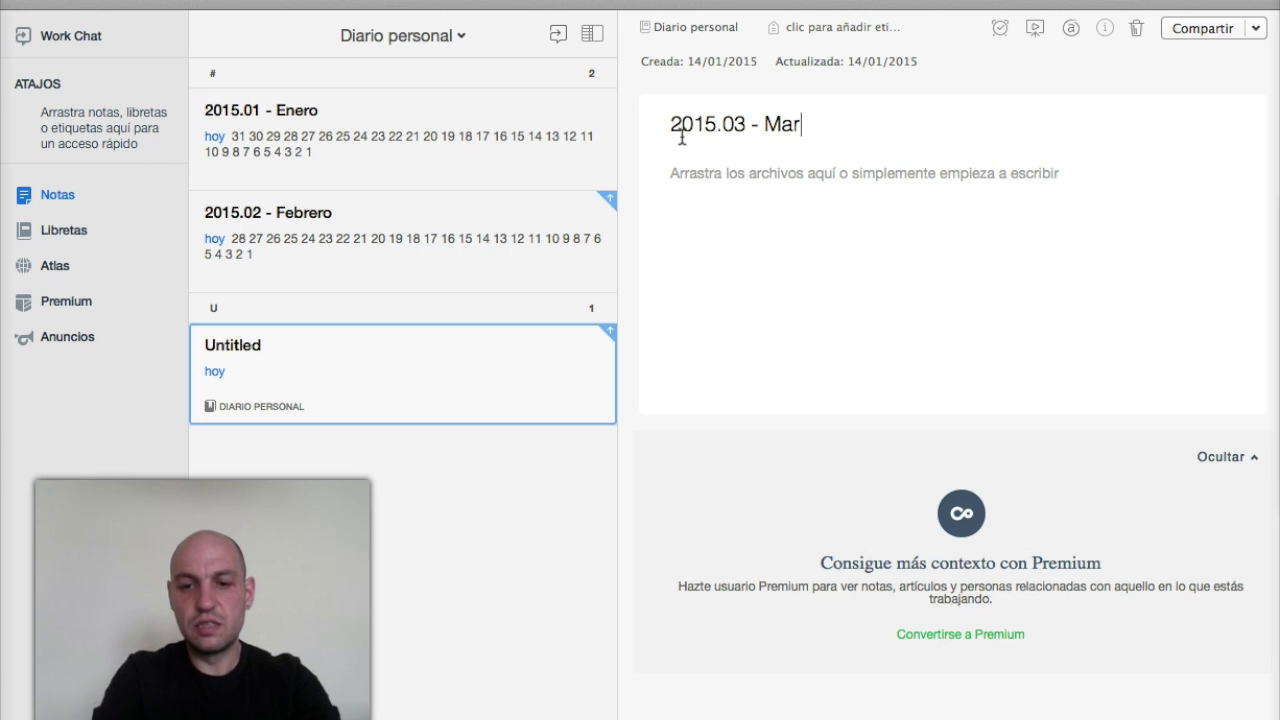
Paste the copied day sections, starting from day 31, into the body of the March note
left_click(691, 194)
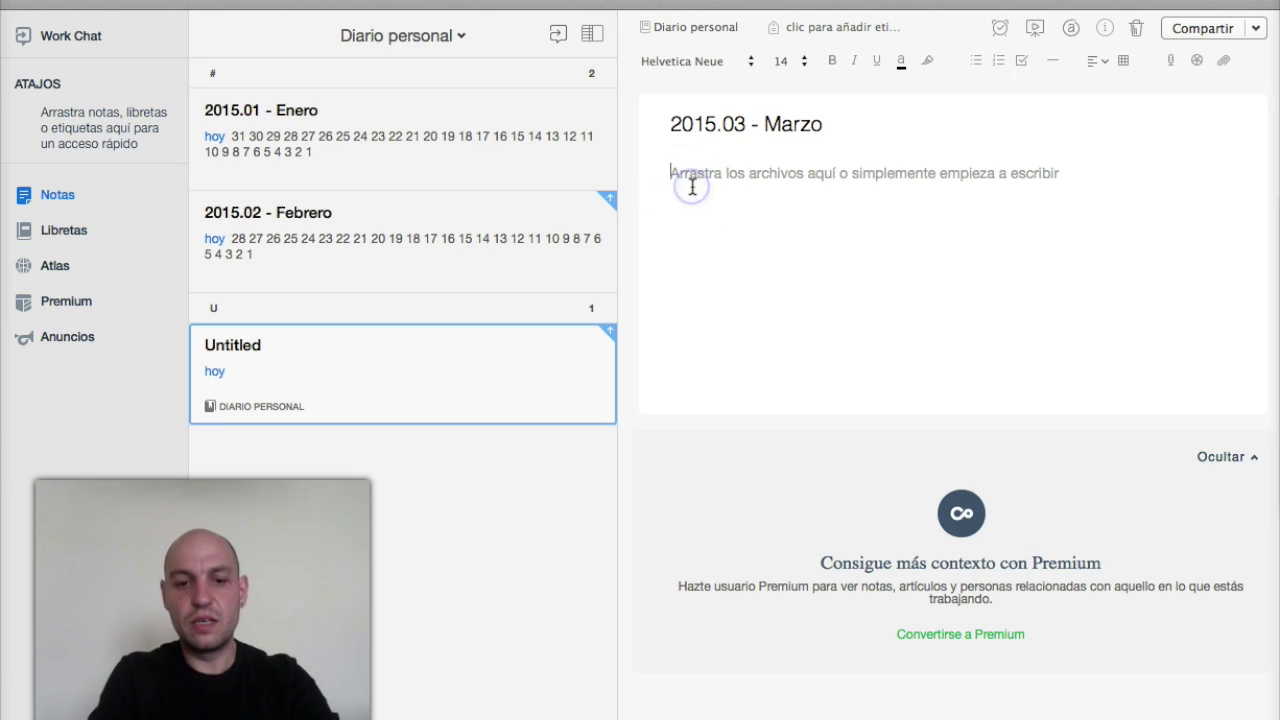
key("super+v")
scroll(751, 309, "up", 20)
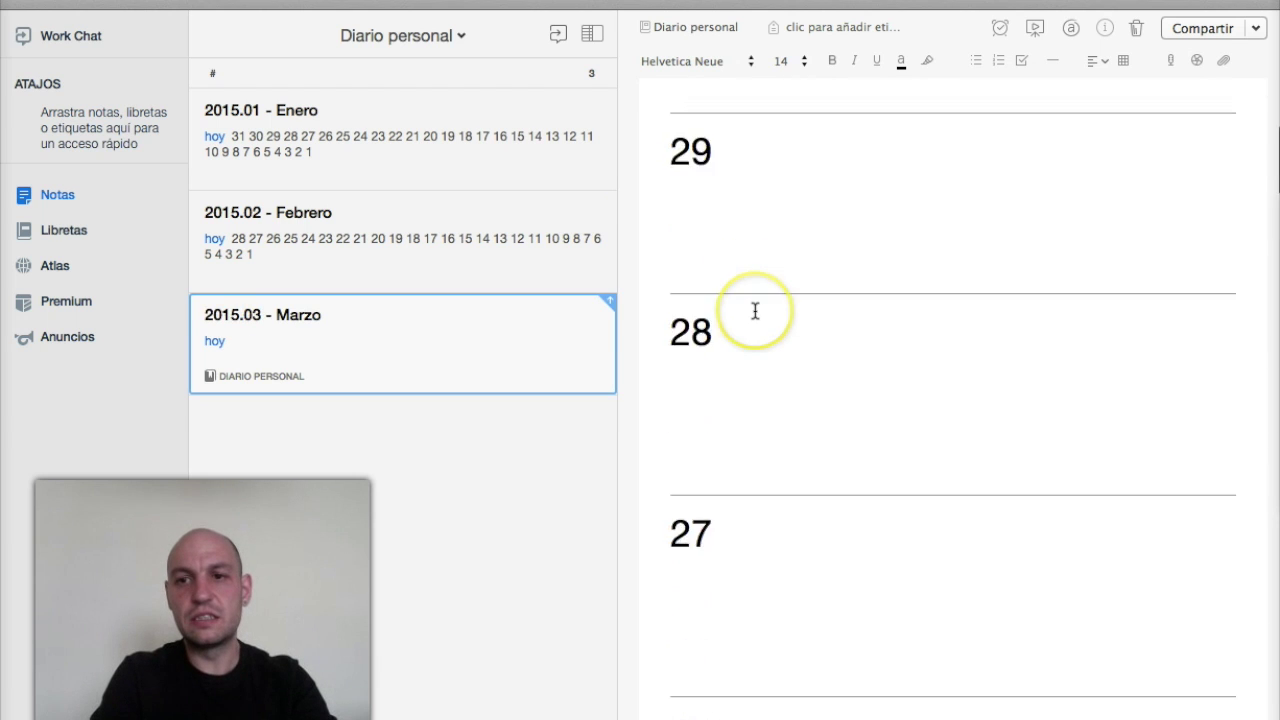
Create another note in the notebook titled "2015.04 - Abril"
left_click(568, 2)
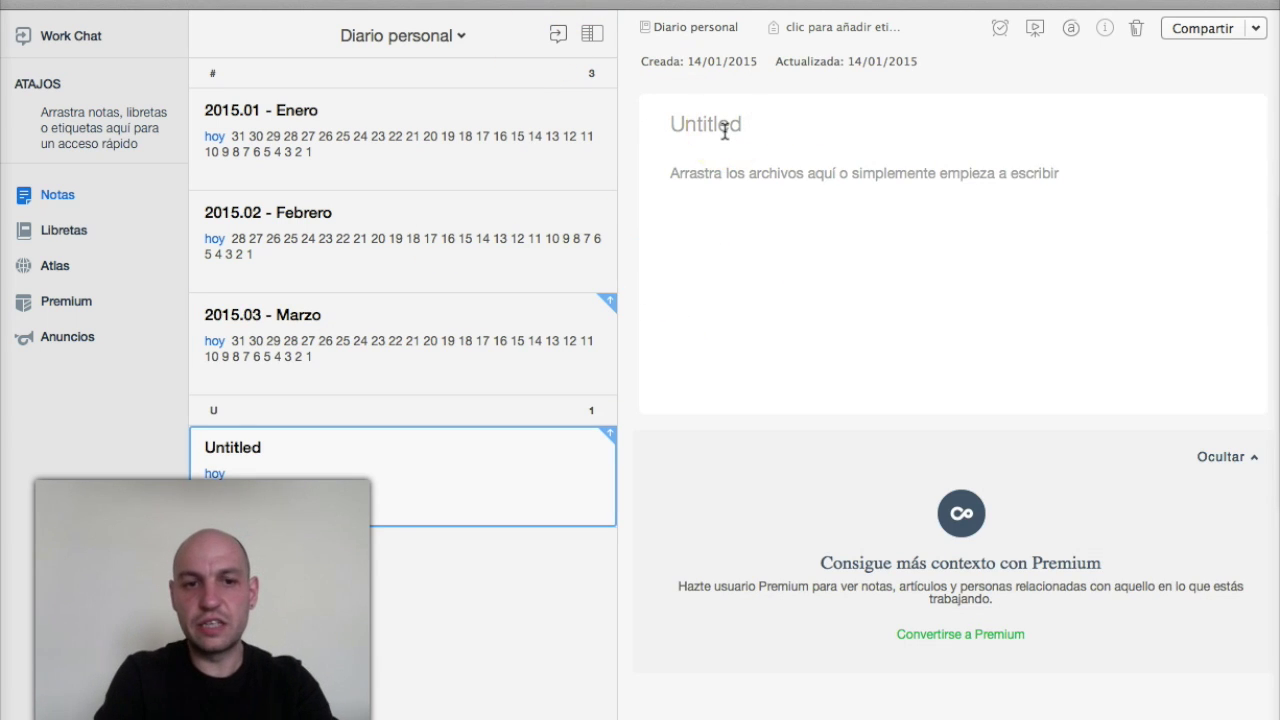
type("2015.")
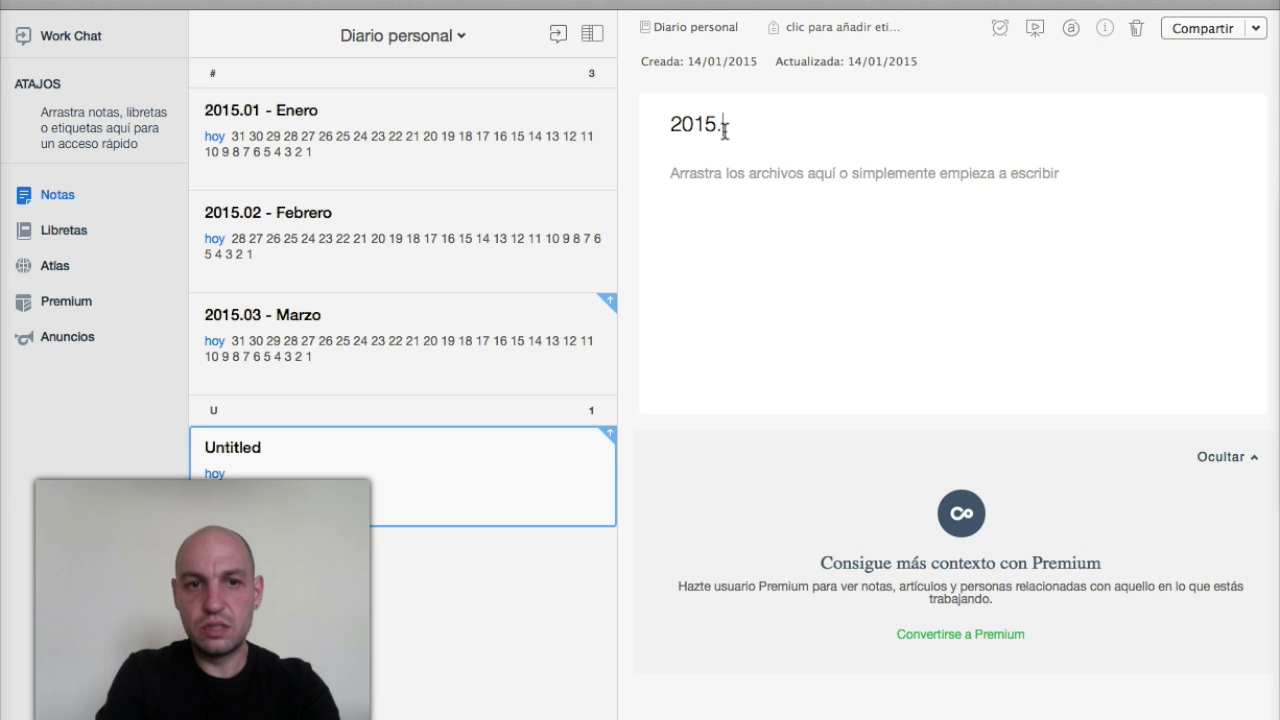
type("0")
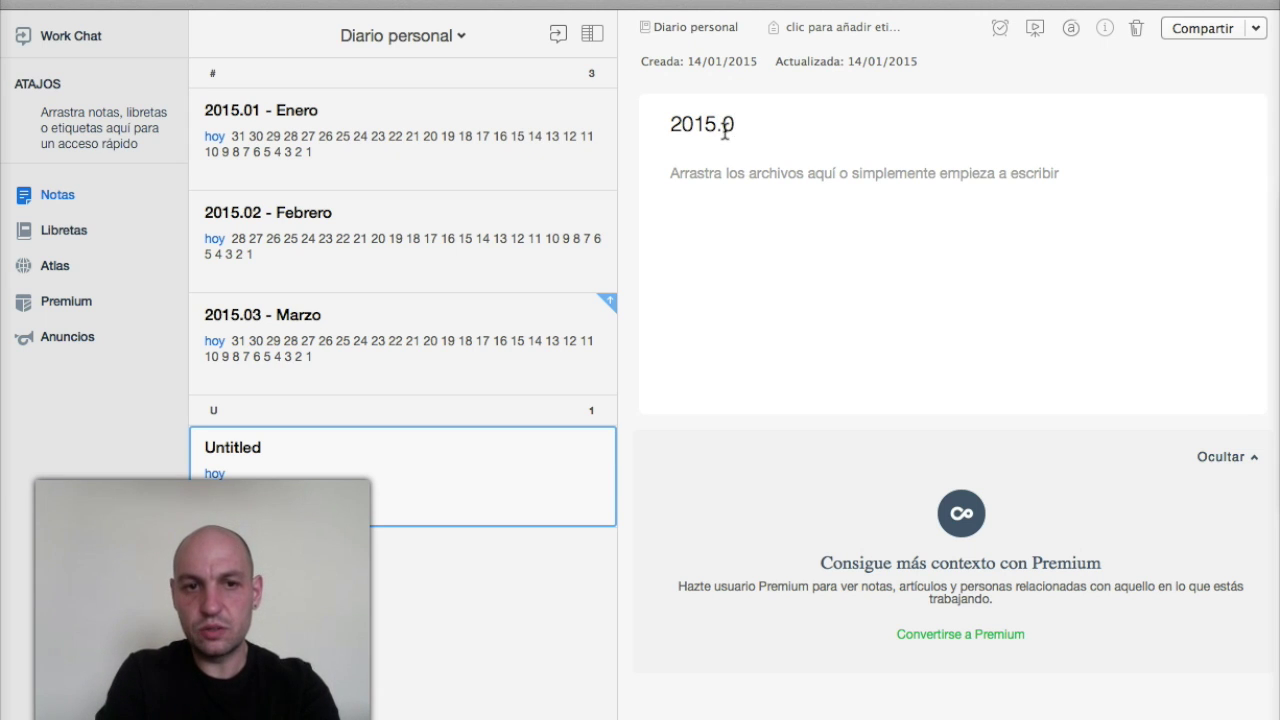
type("4 - Abril")
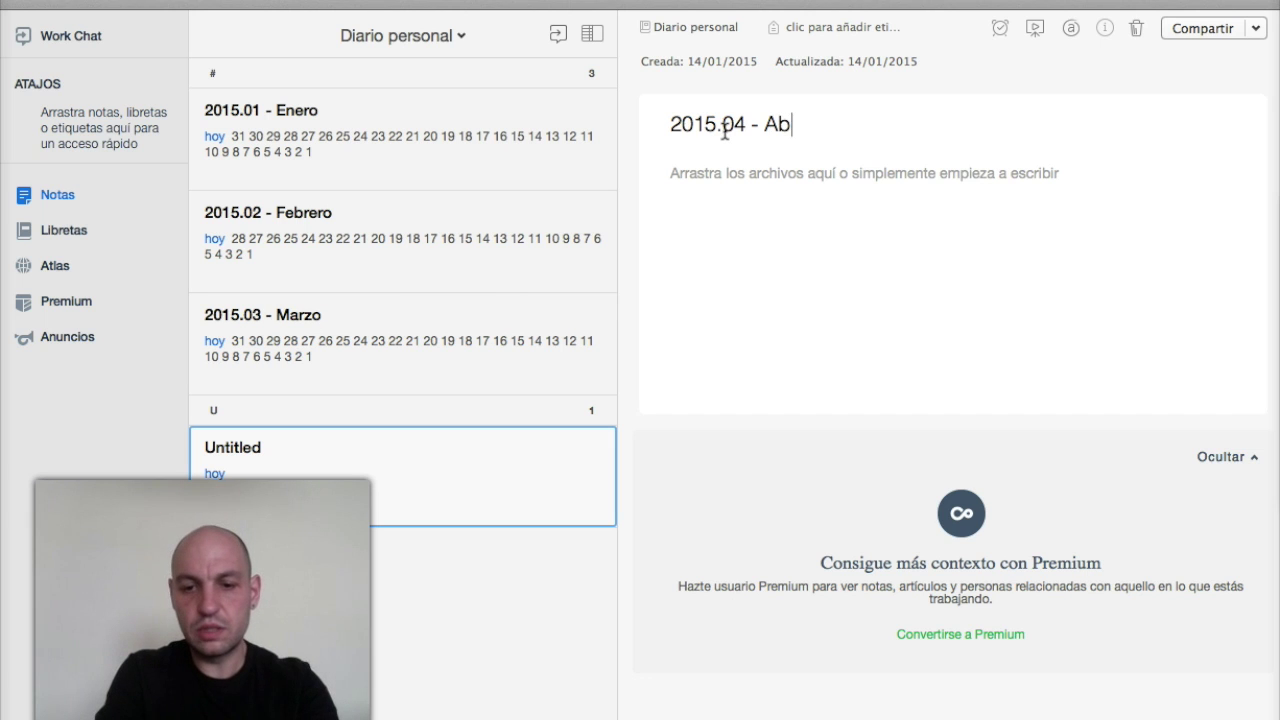
Paste the copied day sections into the body of the April note
left_click(841, 212)
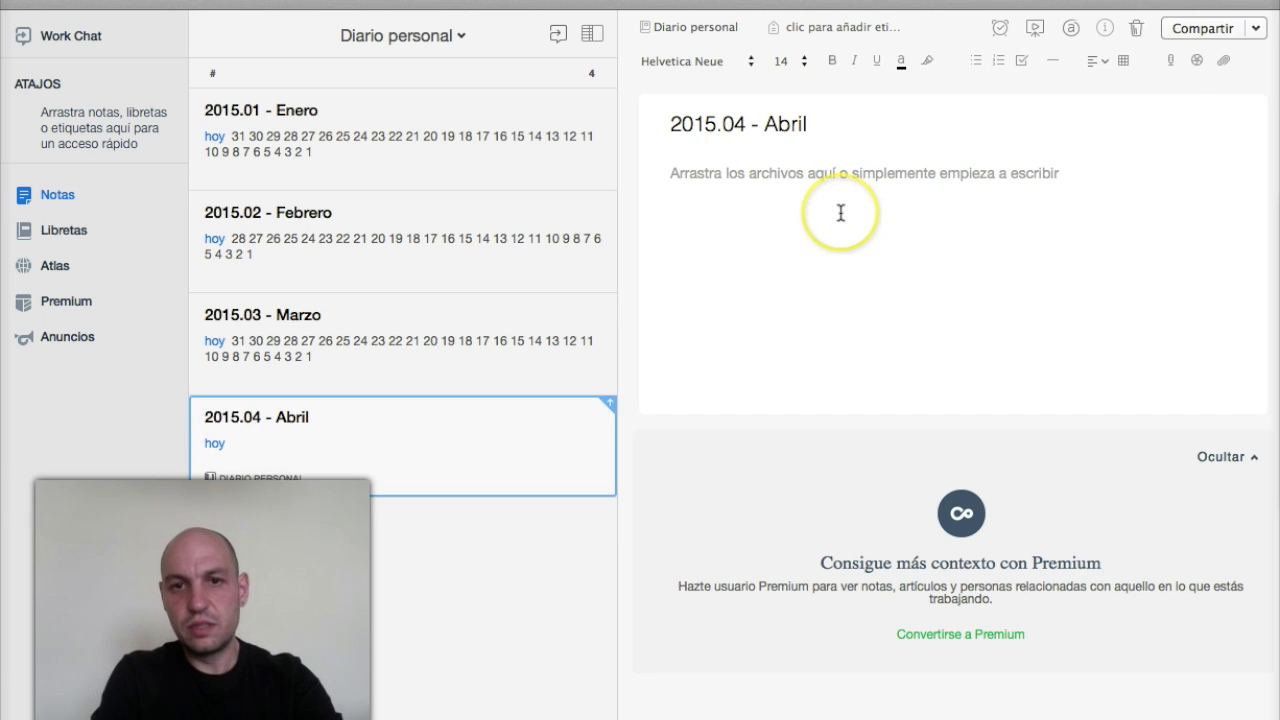
key("super+v")
scroll(849, 343, "up", 15)
scroll(811, 306, "up", 5)
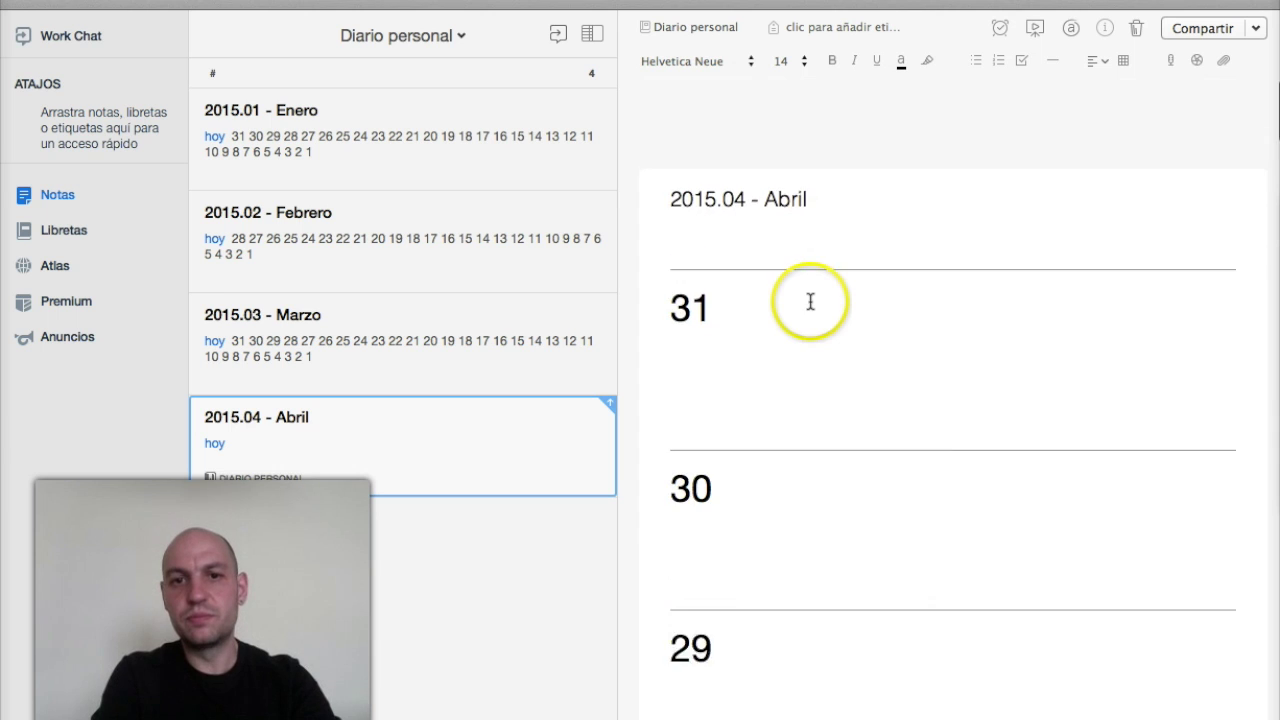
Delete the section for day 31 from the April note so it starts at day 30
left_click(800, 337)
key("shift+Up")
key("shift+Up")
key("shift+Up")
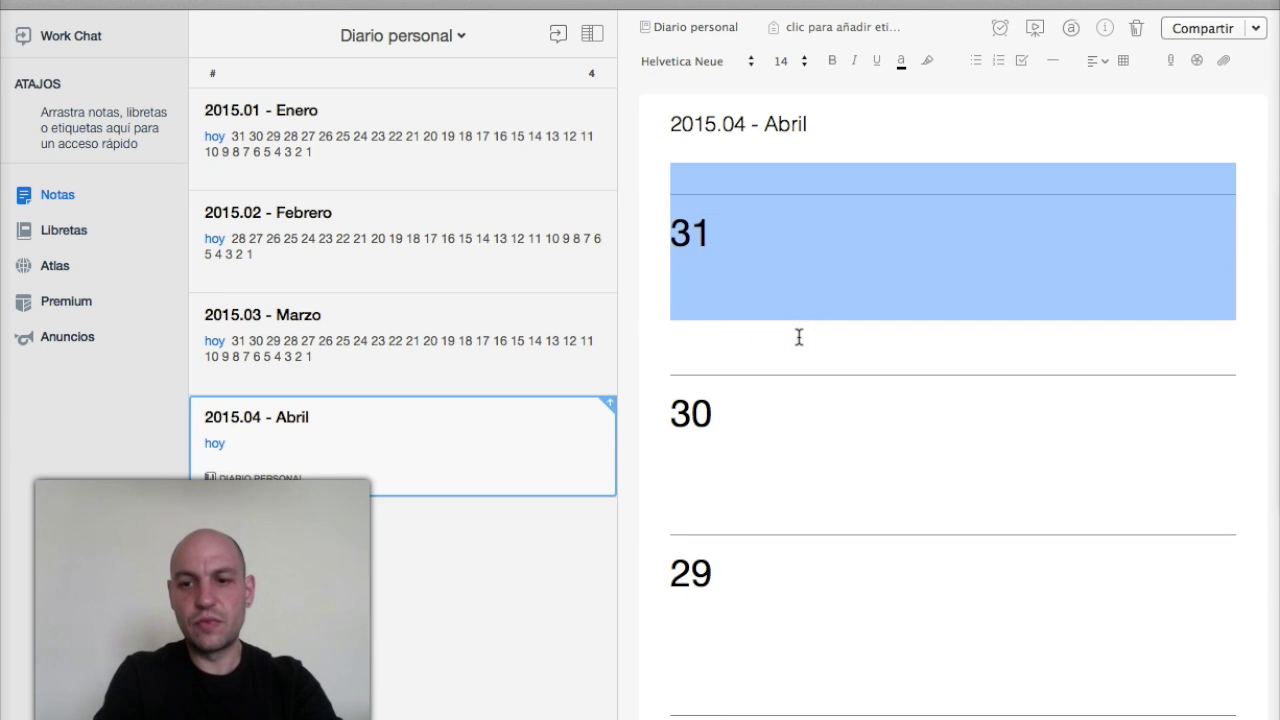
key("BackSpace")
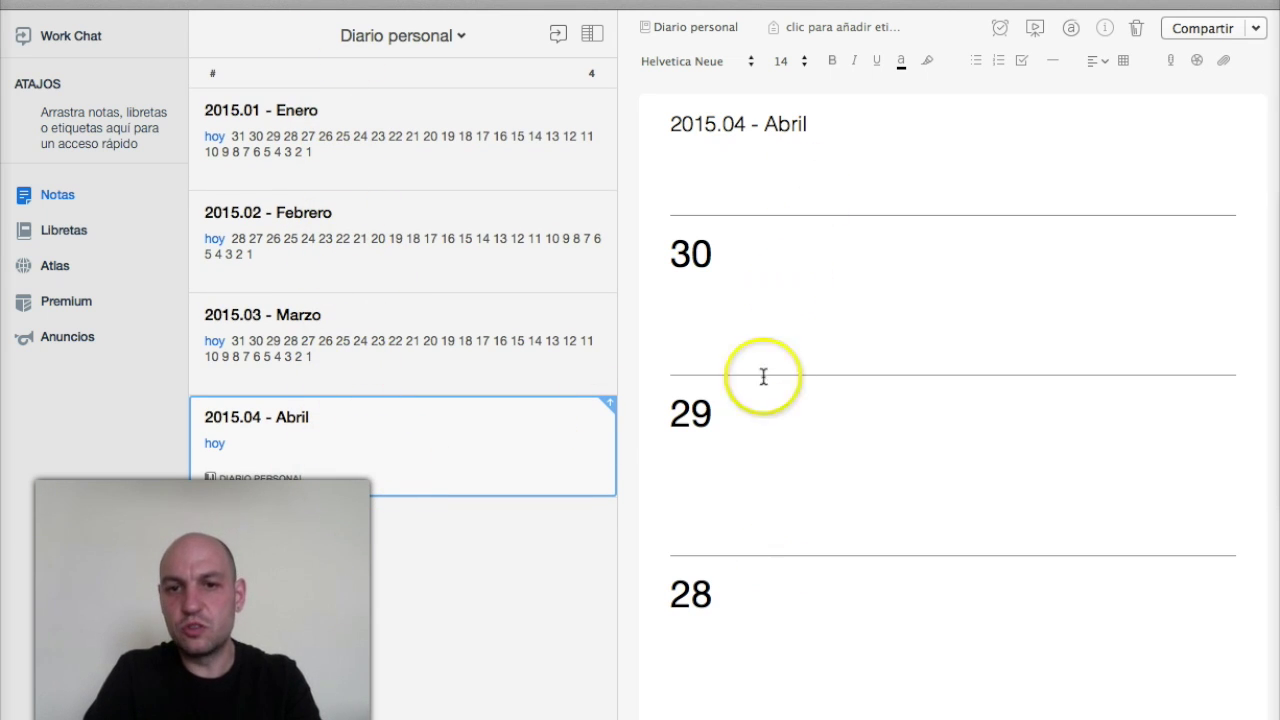
scroll(850, 572, "up", 1)
scroll(850, 572, "down", 20)
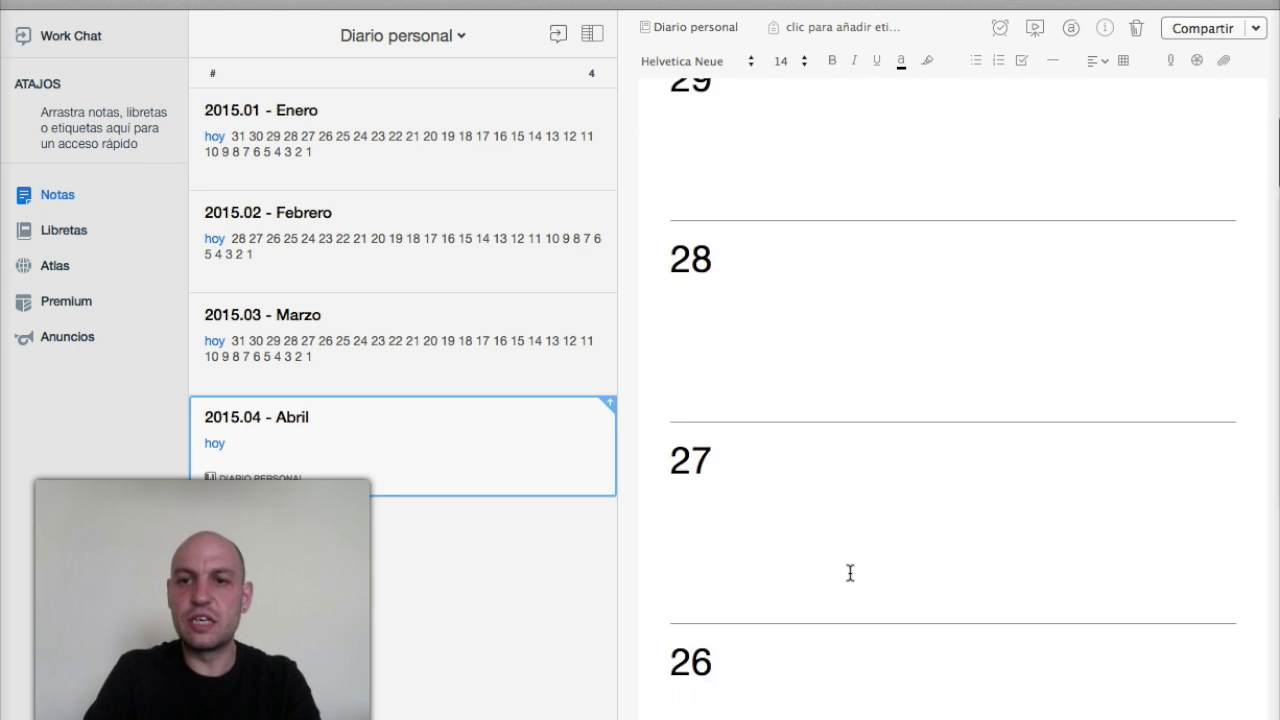
scroll(850, 572, "down", 15)
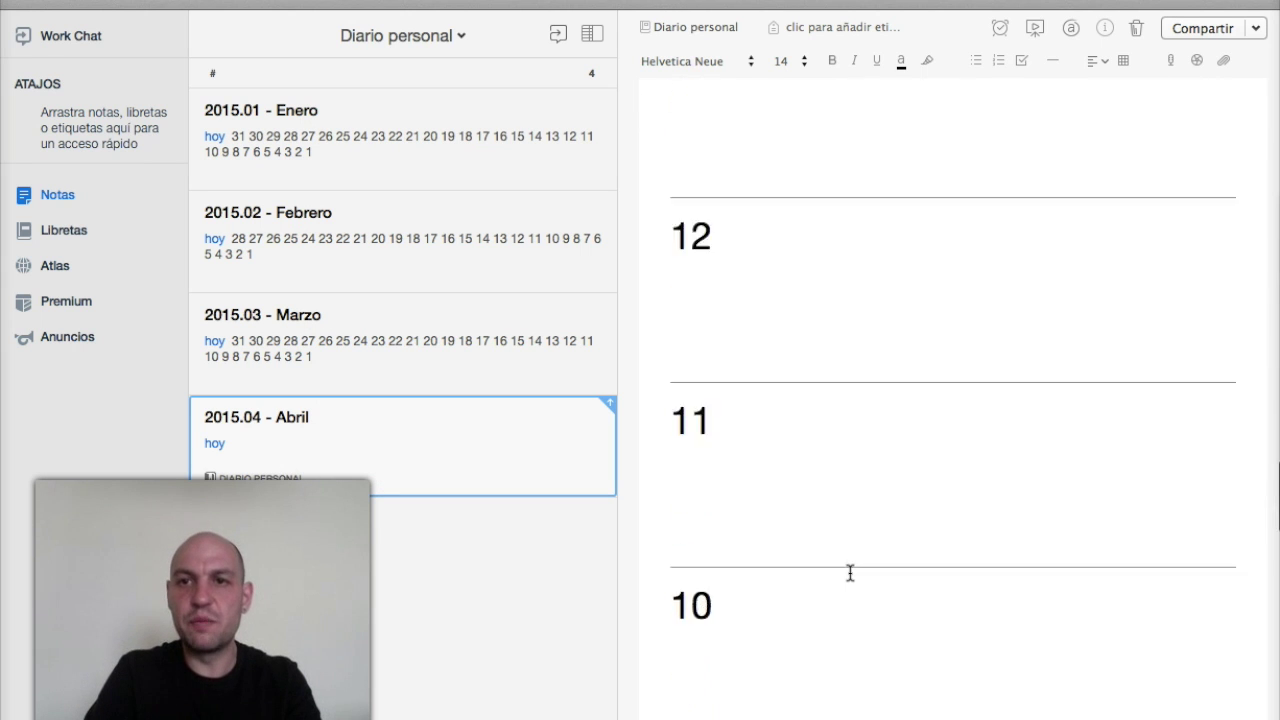
scroll(850, 572, "up", 20)
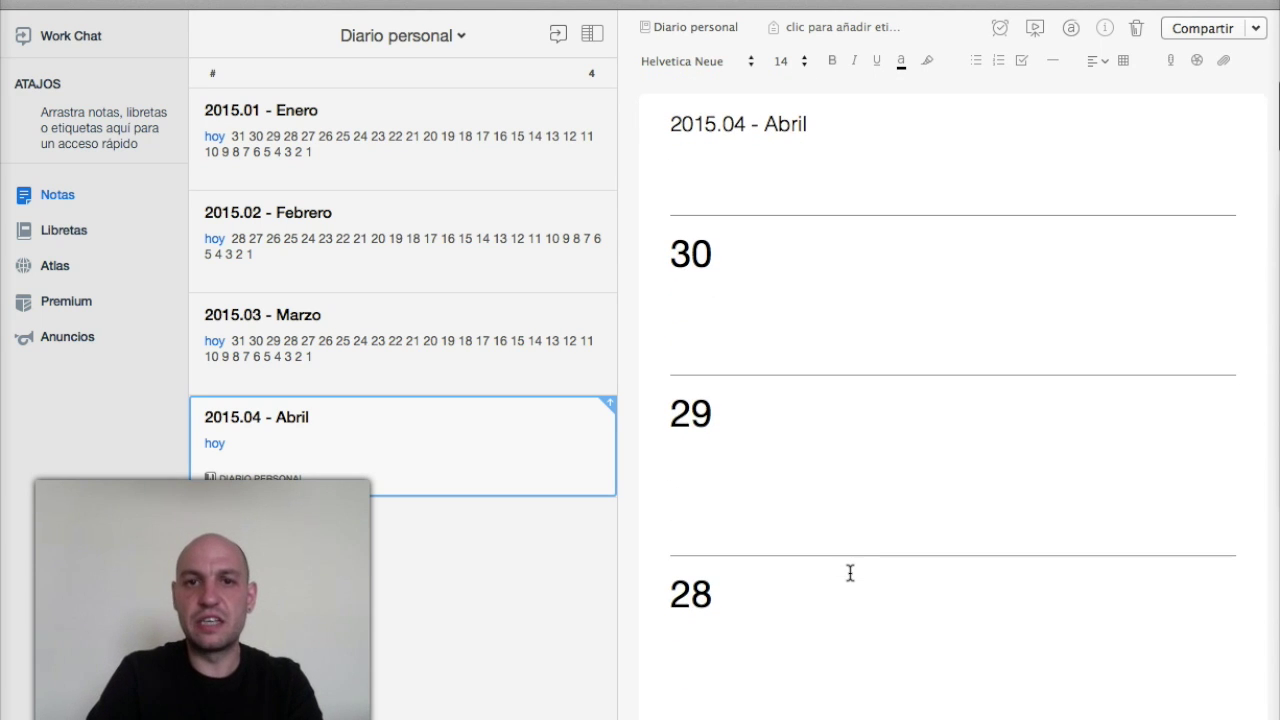
scroll(850, 572, "down", 3)
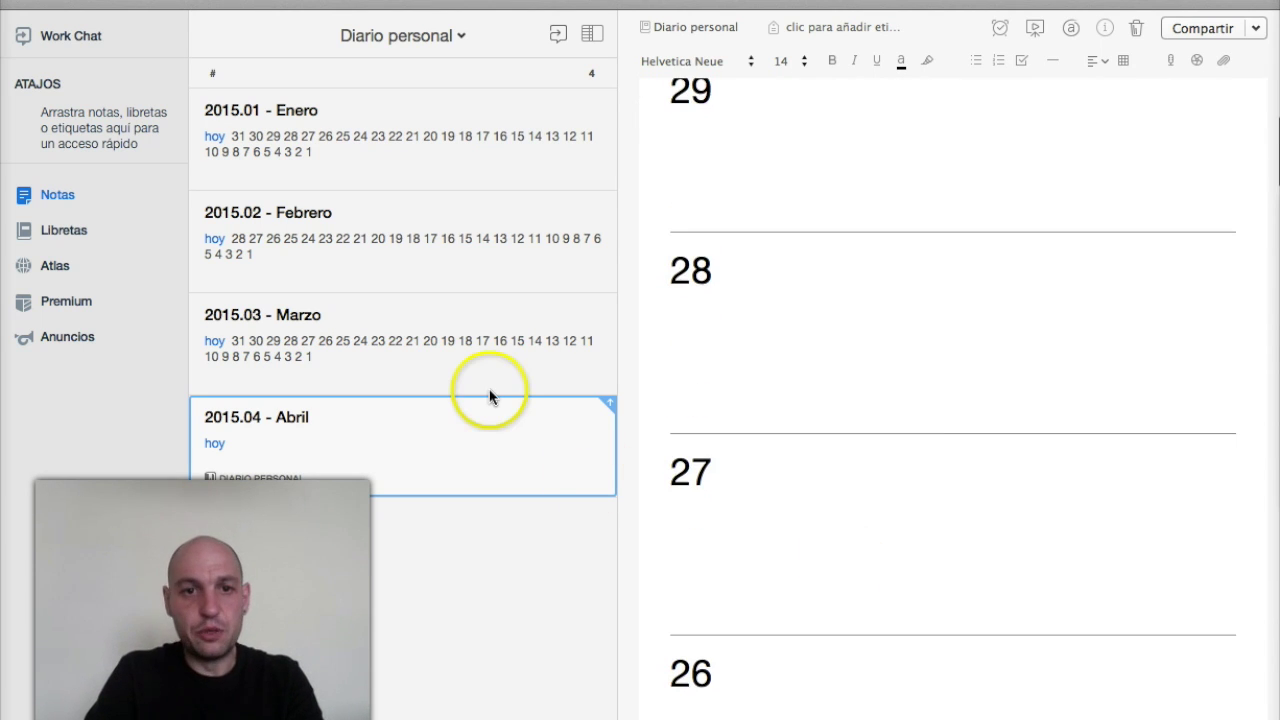
Remove the "2015." prefix from the title of the March note and restore it
left_click(343, 309)
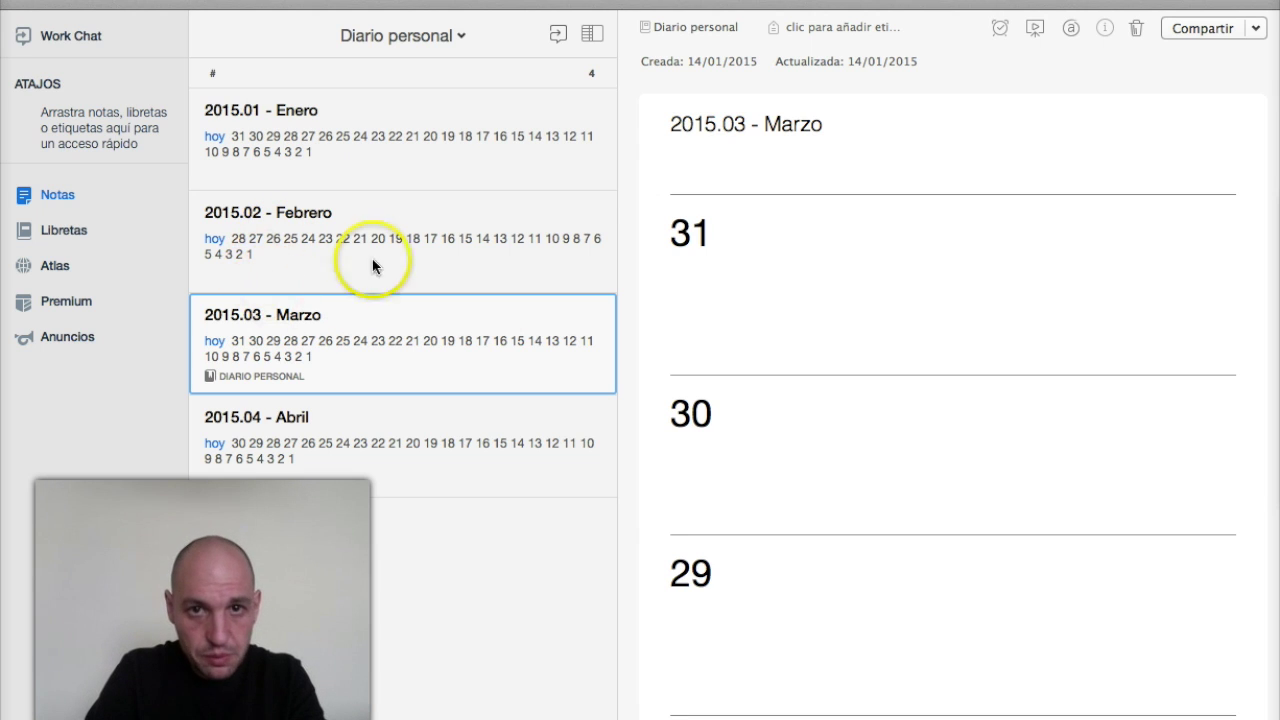
left_click(715, 121)
key("BackSpace")
key("BackSpace")
key("BackSpace")
key("BackSpace")
key("Delete")
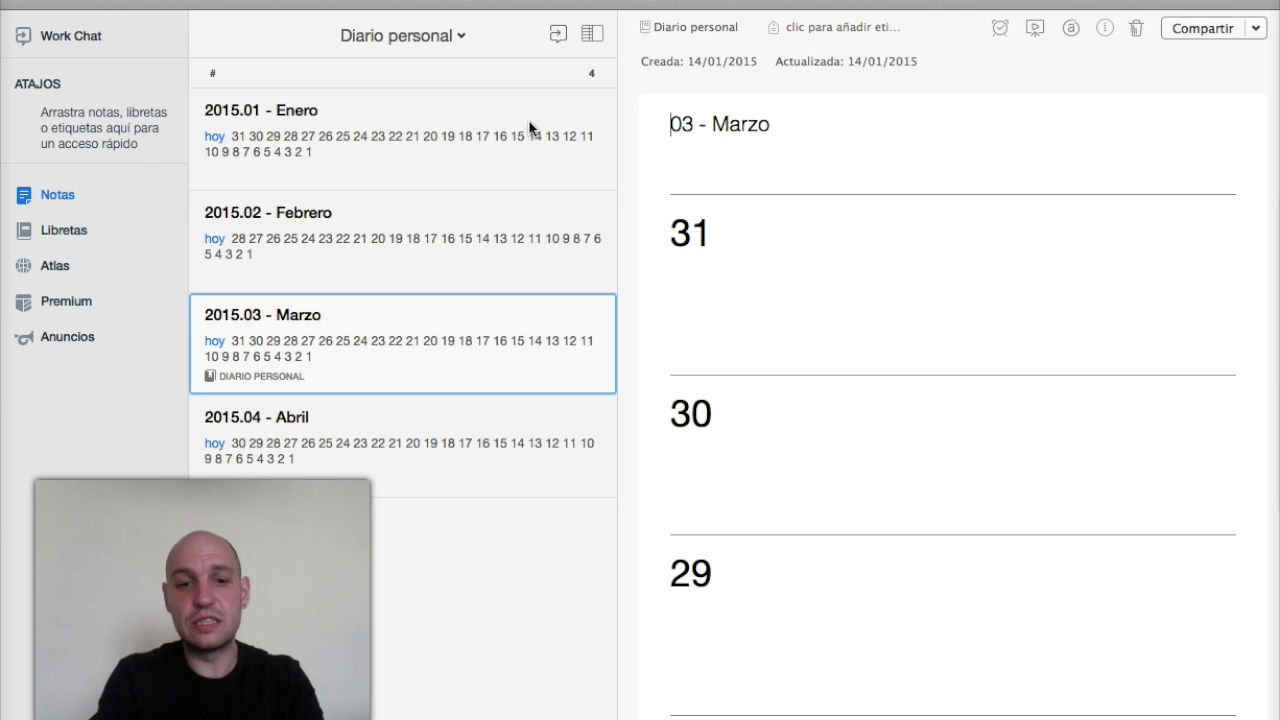
type("2015.")
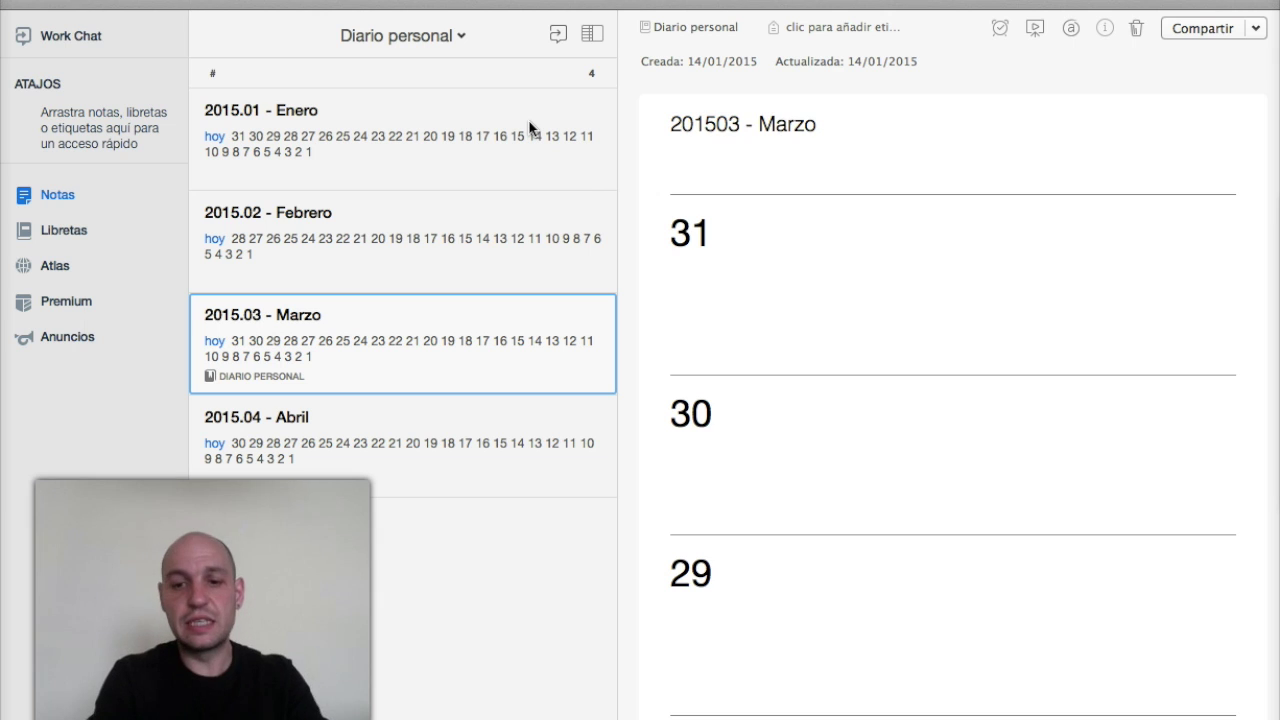